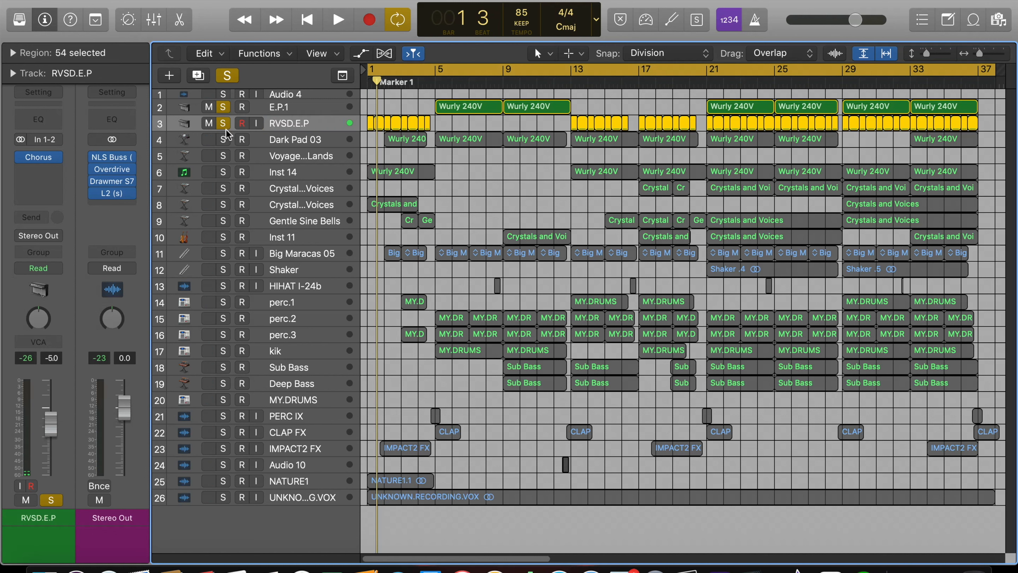
Rename the Dark Pad 03 track PAD and move it directly below the Inst 11 track
key(space)
double_click(294, 139)
text(PAD)
key(Return)
drag(320, 141, 325, 240)
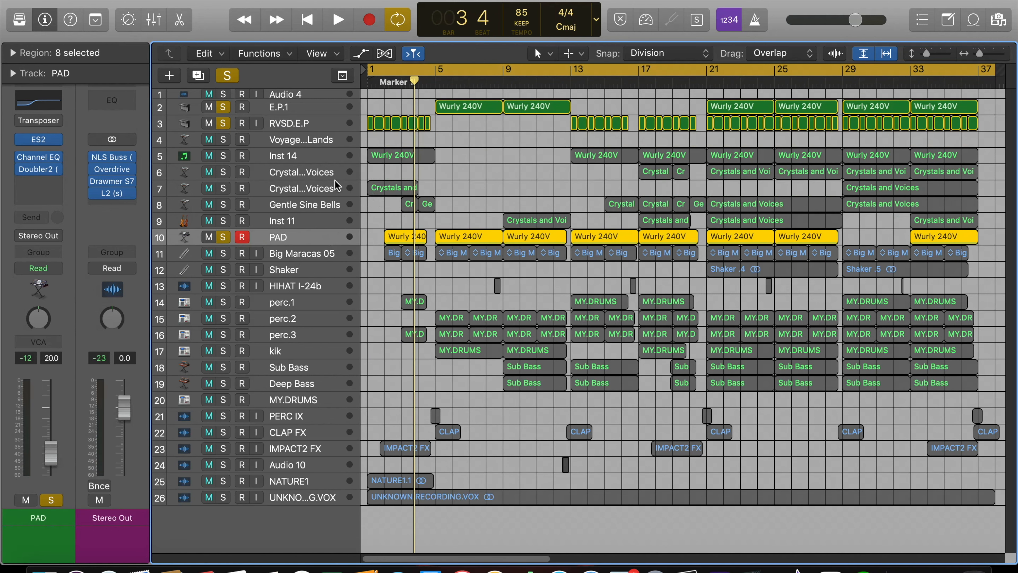
Solo the Inst 14 track and play it back to identify its sound
click(223, 156)
key(space)
alt+click(223, 156)
click(222, 156)
key(space)
Rename the Inst 14 track E.P.2 and move it directly below the E.P.1 track
double_click(290, 158)
text(E.P.2)
key(Return)
drag(289, 157, 290, 123)
Check the Voyage...Lands track in playback from around bar 17 and move it above the E.P.1 track
click(636, 82)
key(space)
key(space)
click(223, 156)
drag(311, 155, 313, 105)
Audition the first Crystal...Voices track in solo and rename it SOLO.1
click(296, 173)
click(222, 172)
key(space)
key(space)
double_click(325, 172)
text(SOLO.1)
key(Return)
Audition the second Crystal...Voices track in solo from bar 1 and rename it SOLO.2
alt+click(223, 189)
click(369, 82)
key(space)
key(space)
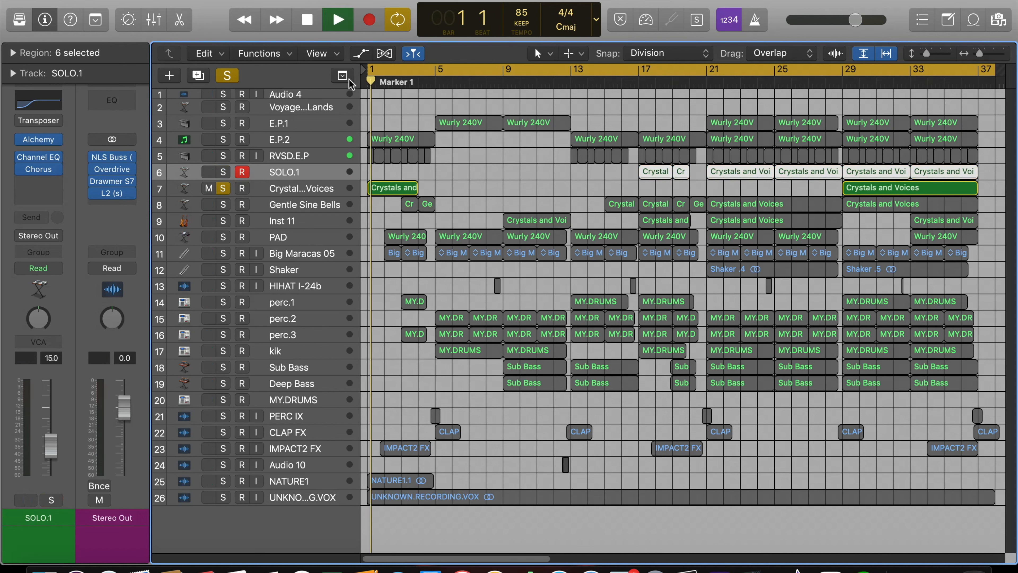
double_click(313, 188)
text(SOLO.2)
key(Return)
Audition the Gentle Sine Bells track in solo from around bar 15 and rename it SOLO.3
alt+click(223, 203)
click(608, 82)
double_click(304, 204)
text(SOLO.3)
key(Return)
key(space)
click(223, 205)
Audition the Inst 11 track in solo from bar 9, rename it STRINGS, and clear all solos
click(304, 223)
click(223, 220)
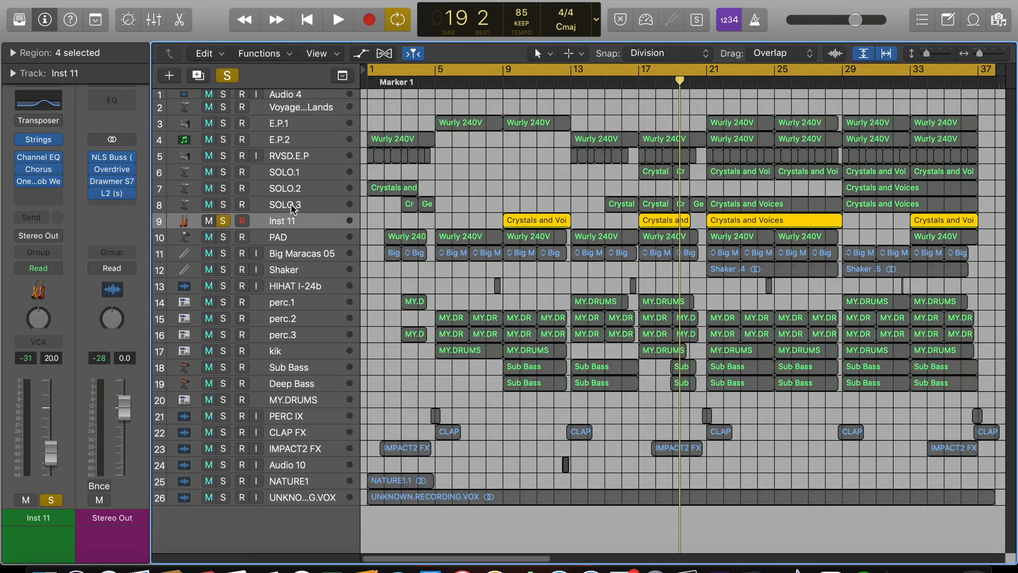
click(505, 82)
key(space)
double_click(301, 220)
text(STRINGS)
key(Return)
key(space)
key(Return)
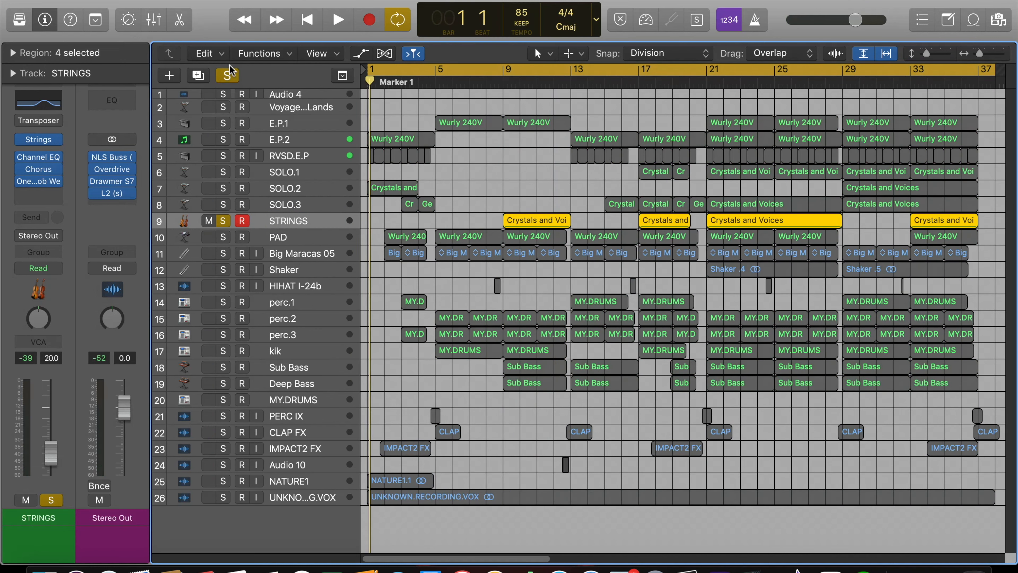
click(223, 75)
Rename the Big Maracas 05, Shaker and HIHAT I-24b tracks SHKR.1, SHKR.2 and HI.HAT
double_click(301, 253)
text(SHKR.1)
key(Return)
double_click(283, 269)
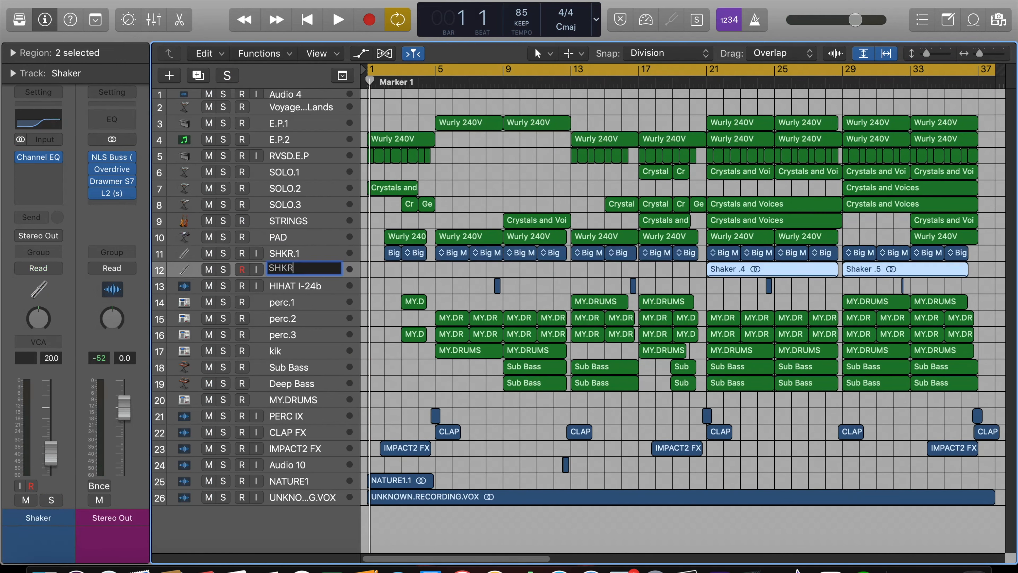
text(SHKR.2)
key(Return)
double_click(285, 285)
text(HI.HAT)
key(Return)
Rename the three percussion tracks in capitals as PERC.1, PERC.2 and PERC.3
double_click(288, 303)
text(PERC.1)
key(Return)
double_click(295, 319)
text(PERC.2)
key(Return)
double_click(293, 335)
text(PERC.3)
key(Tab)
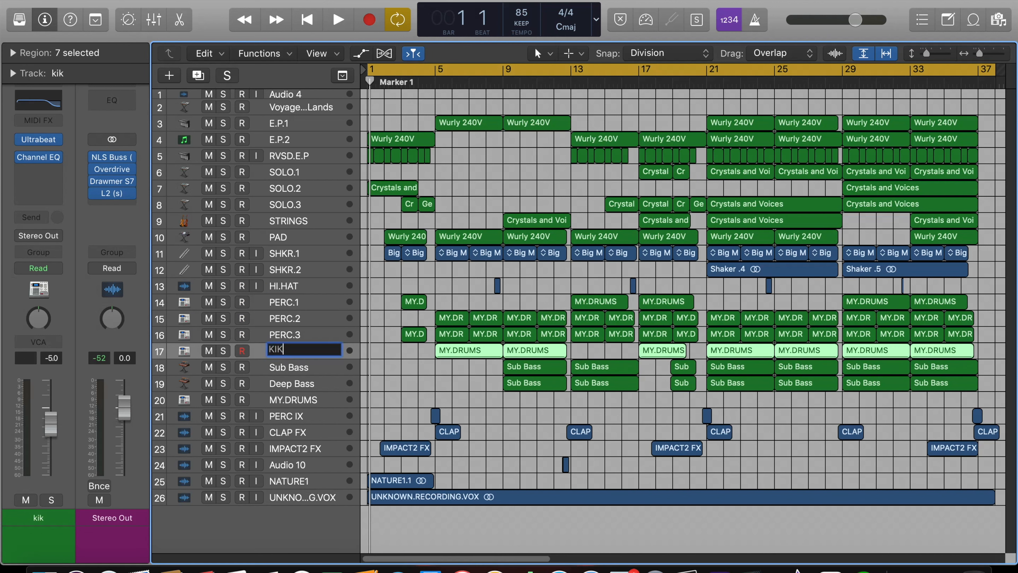
Rename the kik, Sub Bass and Deep Bass tracks KIK, BASS.1 and BASS.2
text(KIK)
key(Tab)
text(B)
text(BASS.1)
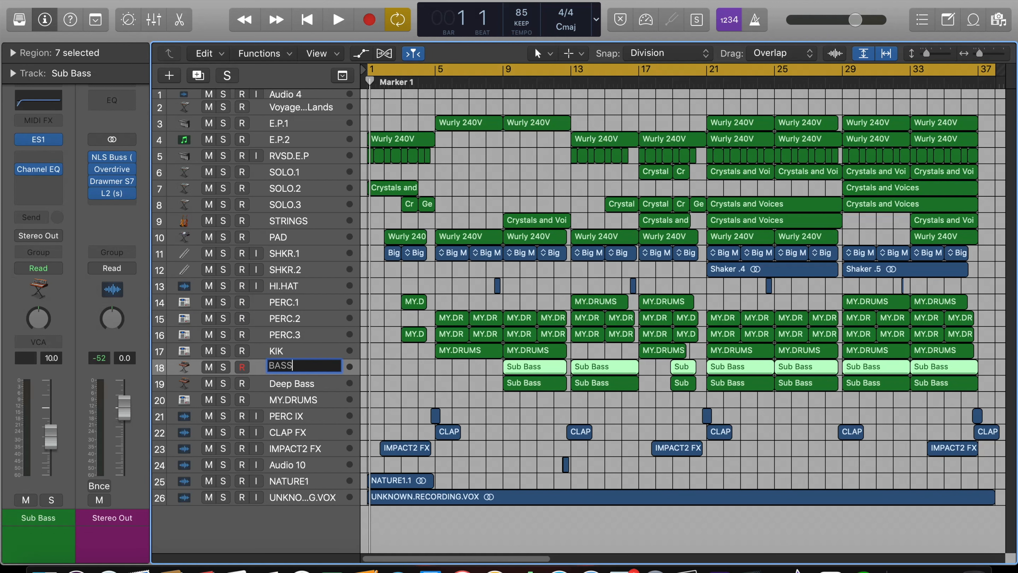
key(Tab)
text(BASS.2)
key(Tab)
Move the empty MY.DRUMS track up between the Voyage...Lands and E.P.1 tracks
drag(344, 401, 345, 115)
click(301, 416)
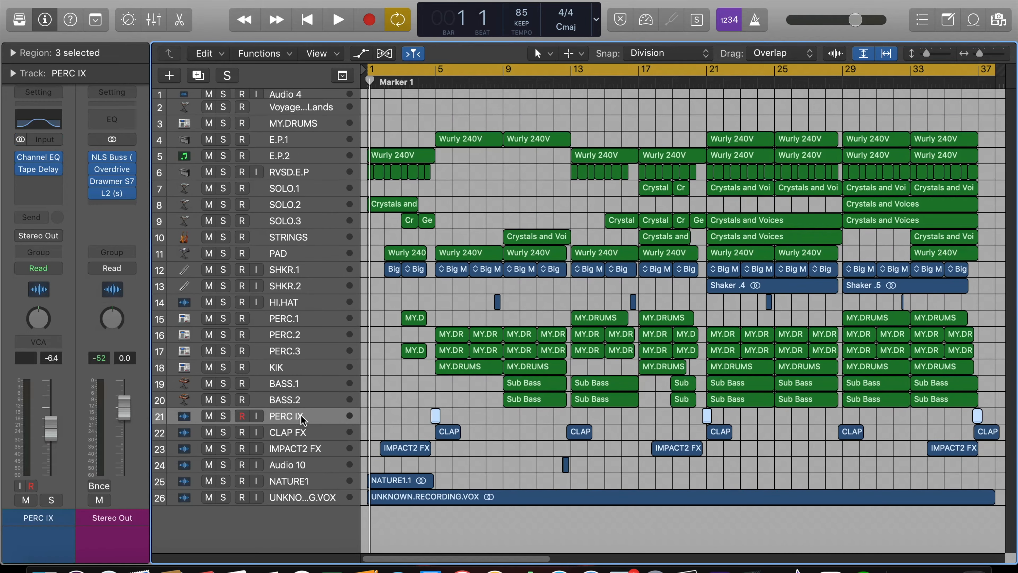
click(331, 465)
double_click(304, 418)
Audition the Audio 10 track in solo near bar 12 and rename it FILTERED.FX, leaving it unsoloed
click(316, 463)
key(s)
click(572, 82)
click(555, 83)
key(space)
key(space)
double_click(338, 464)
text(FILTERED.FX)
key(Return)
key(s)
Rename the NATURE1 track NATURE and deselect its region
double_click(316, 482)
text(NATURE)
key(Return)
key(Return)
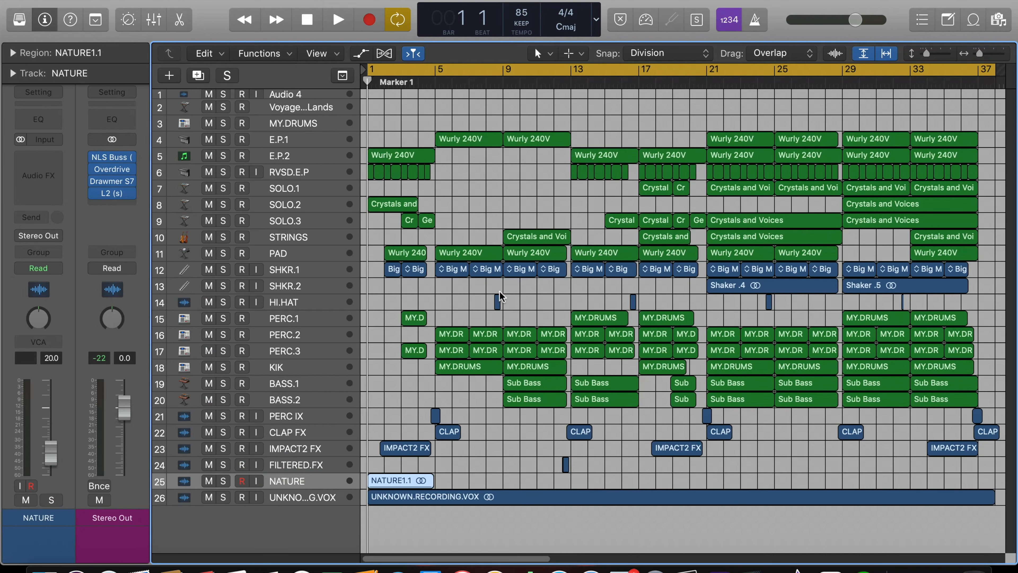
click(647, 523)
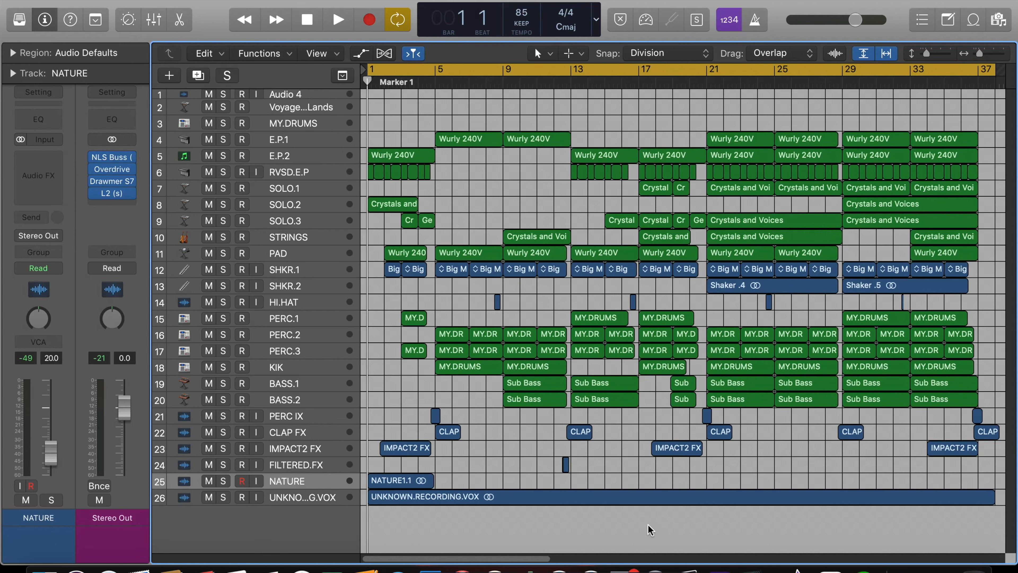
Review the channel strips and effects of the renamed tracks in the mixer, then hide it
key(x)
scroll(496, 422, left, 10)
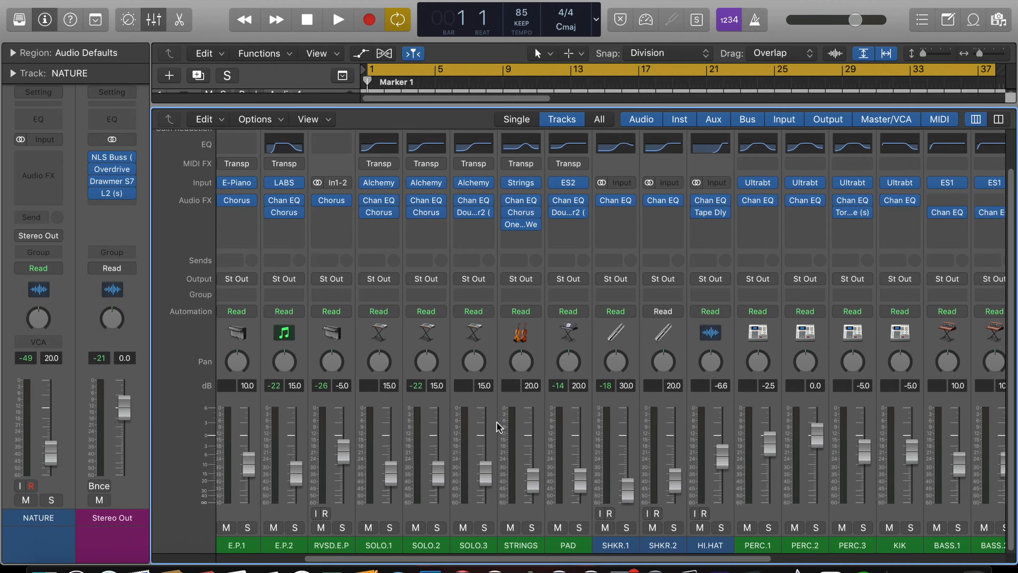
scroll(378, 251, right, 10)
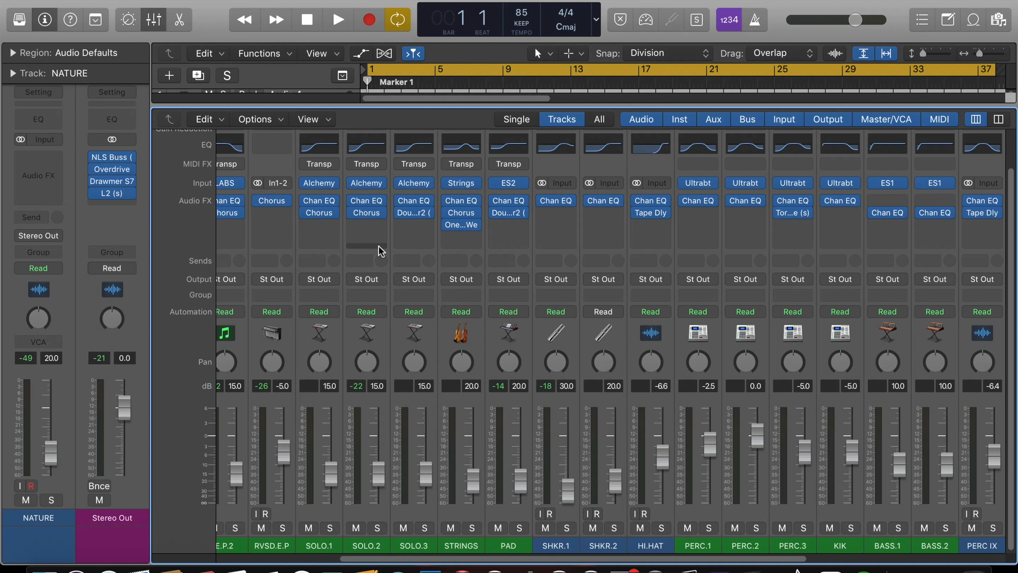
key(x)
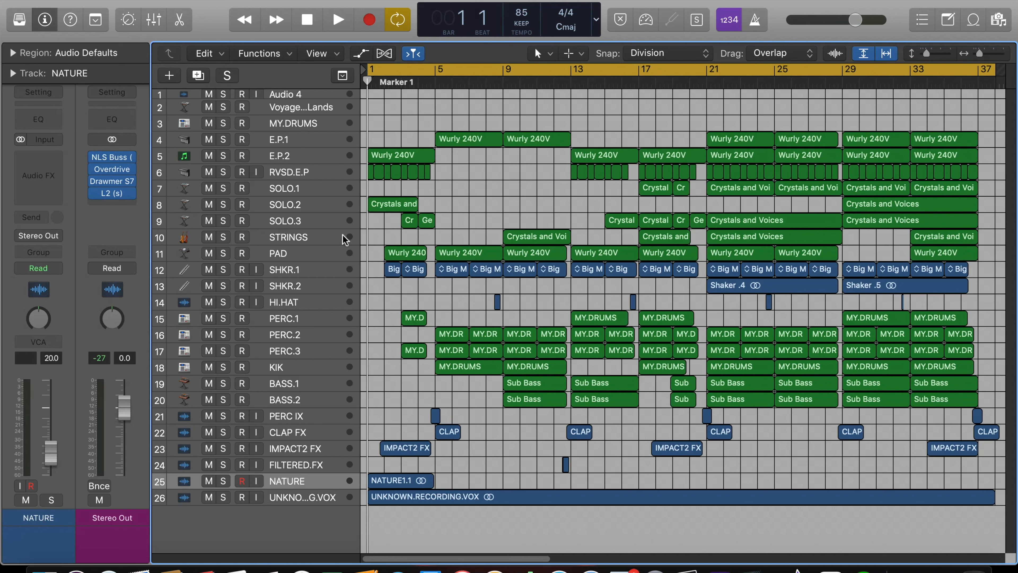
Bounce the E.P.1 and E.P.2 tracks' regions in place to new tracks named E.P.1 and E.P.2, muting the sources
click(307, 144)
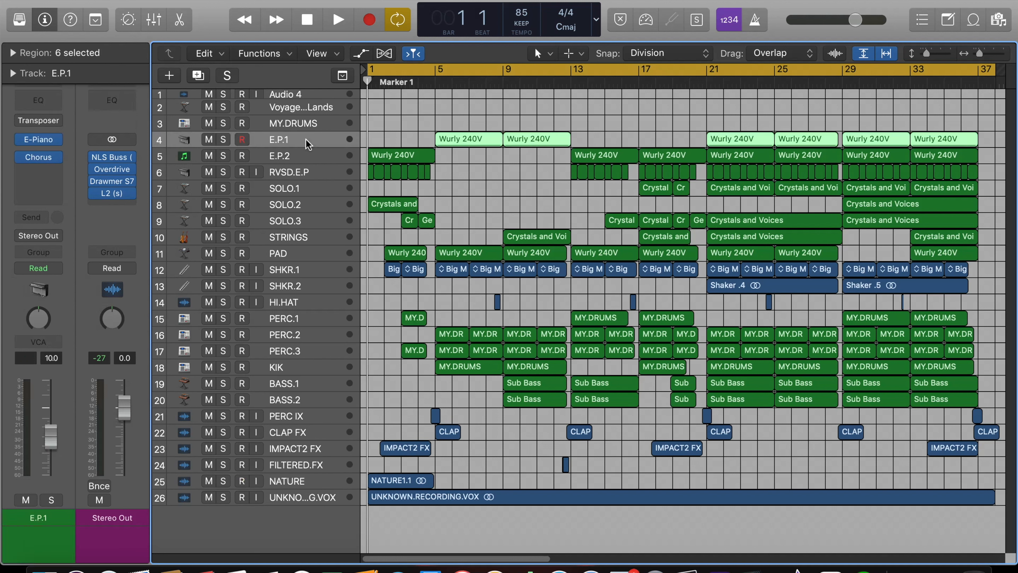
key(ctrl+b)
text(E.P.1)
key(Return)
click(296, 173)
key(ctrl+b)
text(E.P.2)
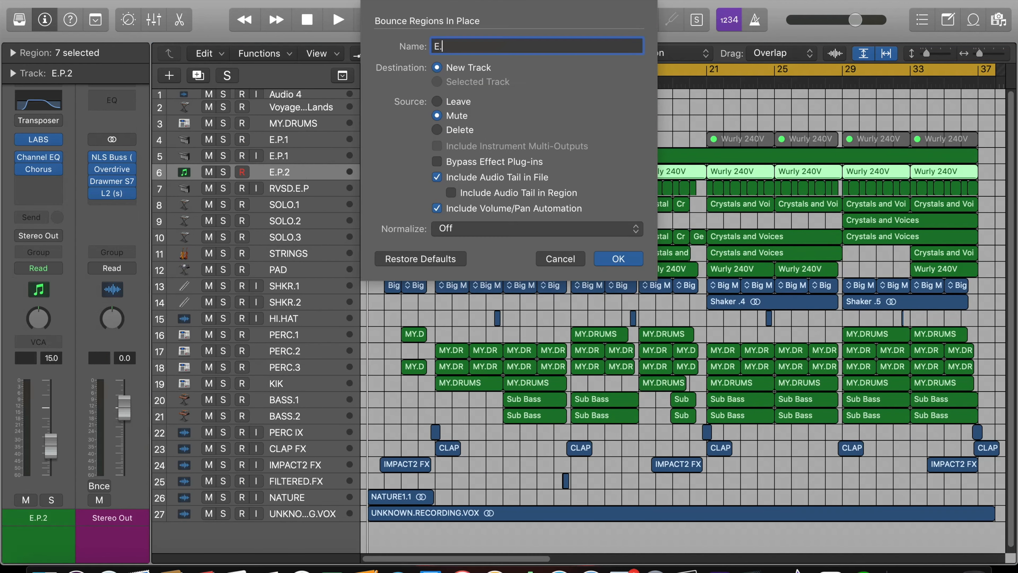
key(Return)
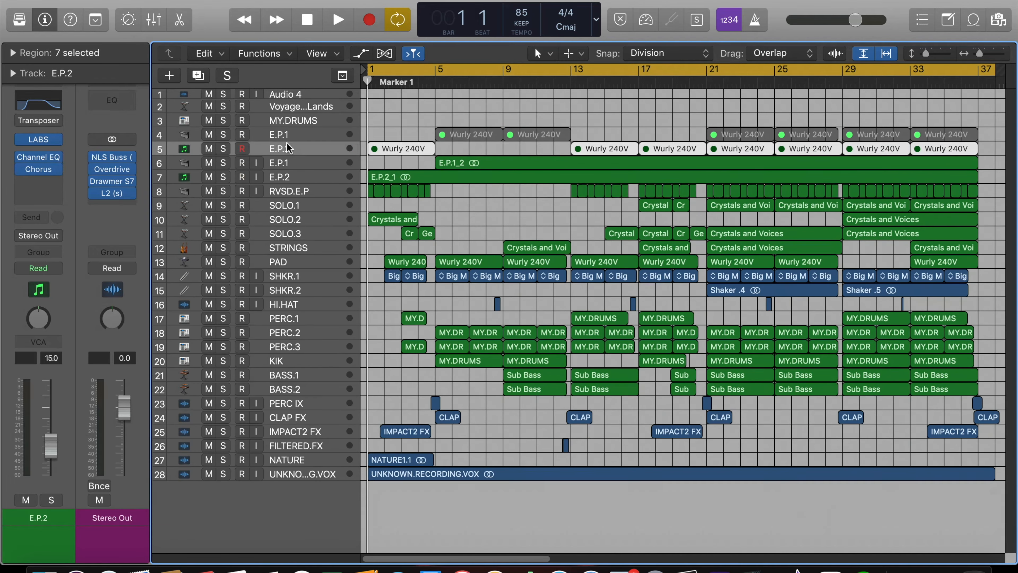
Bounce the RVSD.E.P and SOLO.1 tracks' regions in place to new tracks with matching names
click(310, 191)
key(ctrl+b)
text(RVSD.E.P)
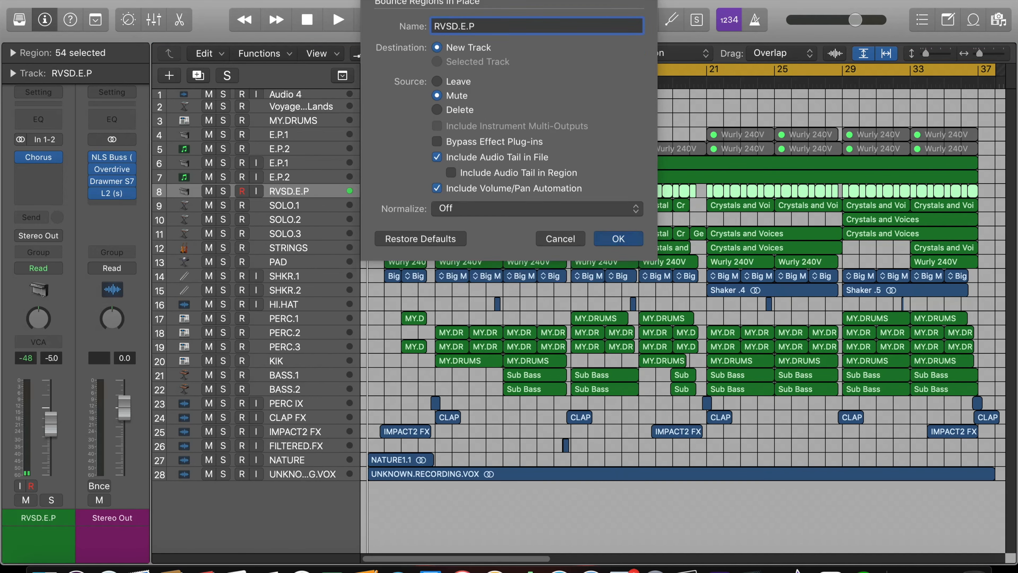
key(Return)
click(297, 219)
key(ctrl+b)
key(Return)
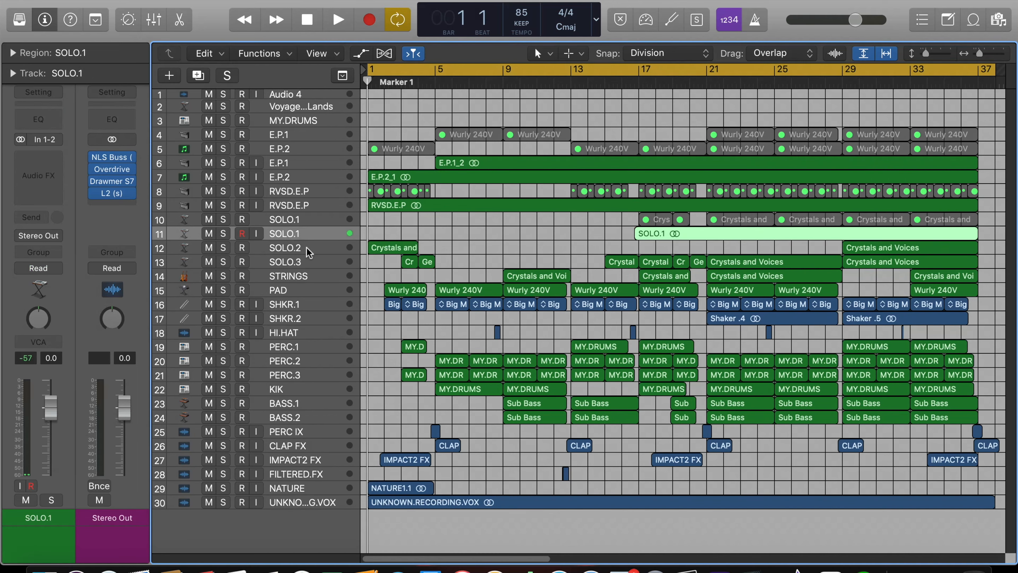
Bounce the SOLO.2 and SOLO.3 tracks' regions in place to new tracks with matching names
click(307, 247)
key(ctrl+b)
text(SOLO.2)
key(Return)
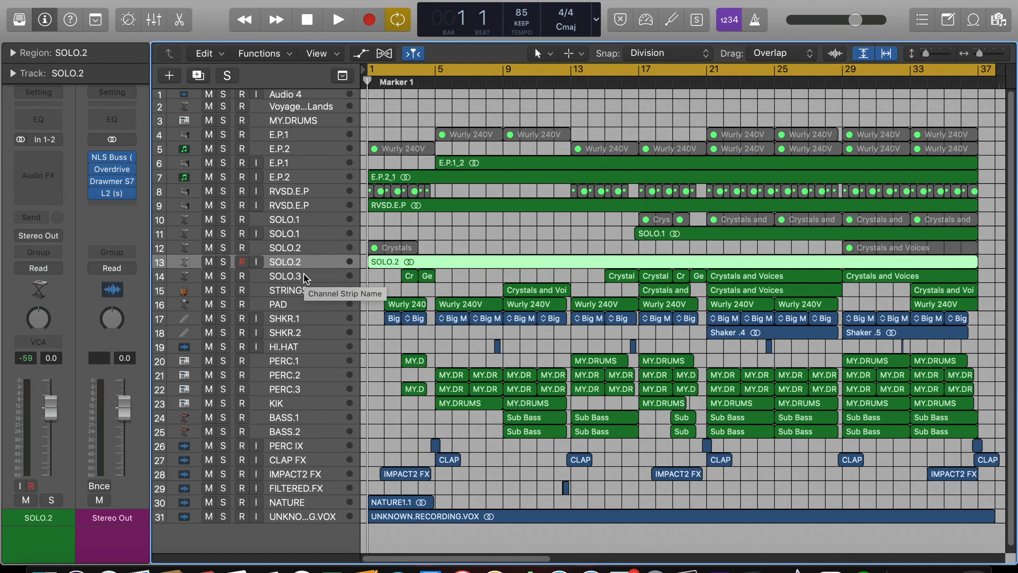
click(305, 278)
key(ctrl+b)
key(Return)
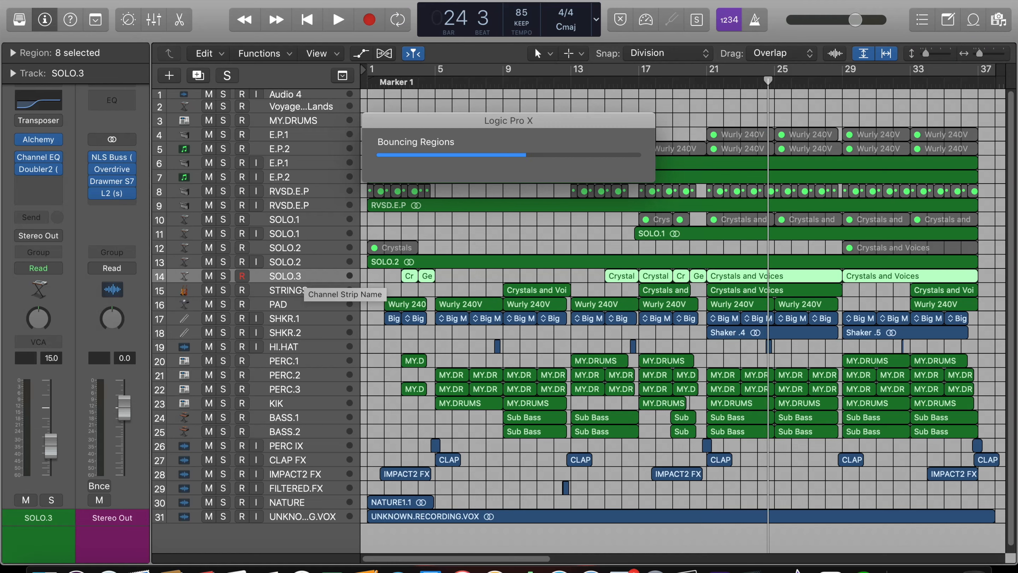
Bounce the STRINGS and PAD tracks' regions in place to new tracks with matching names
click(292, 304)
key(ctrl+b)
key(Return)
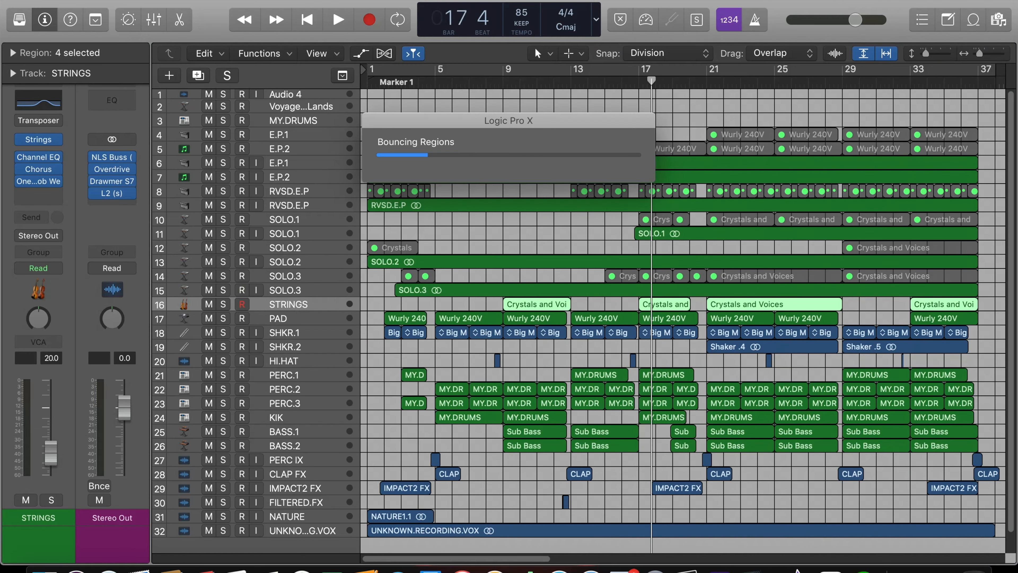
click(280, 334)
key(ctrl+b)
key(Return)
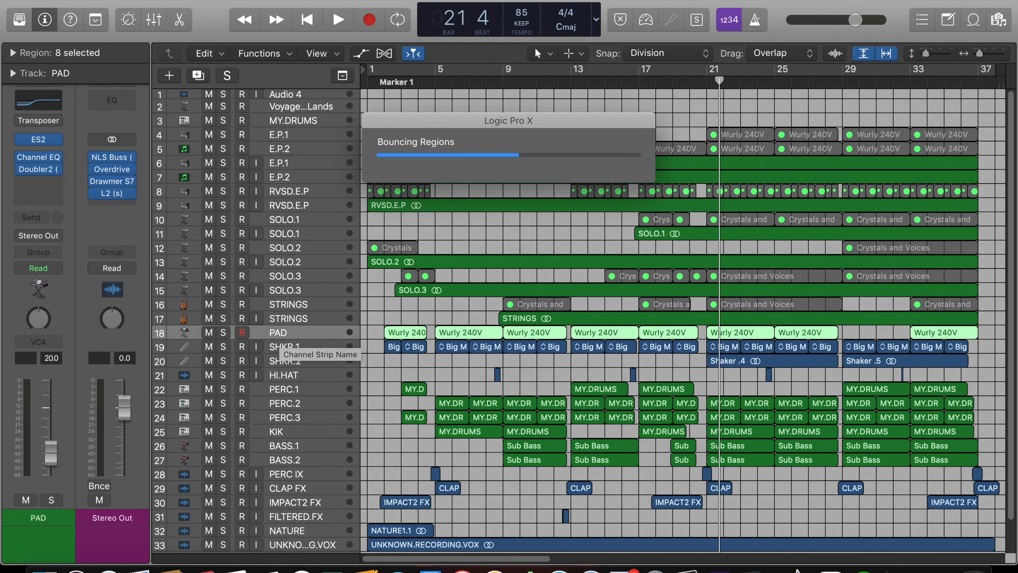
Reorder the tracks so the muted originals from E.P.1 to PAD sit together above their bounced versions
drag(313, 335, 312, 312)
shift+click(314, 273)
drag(314, 273, 309, 249)
super+click(310, 274)
super+click(310, 262)
super+click(310, 224)
super+click(308, 201)
super+click(305, 177)
drag(305, 176, 305, 154)
Bounce the SHKR.1 and SHKR.2 tracks in place as SHKR.1 and SHKR.2, and move the original SHKR.2 directly below the original SHKR.1
click(299, 321)
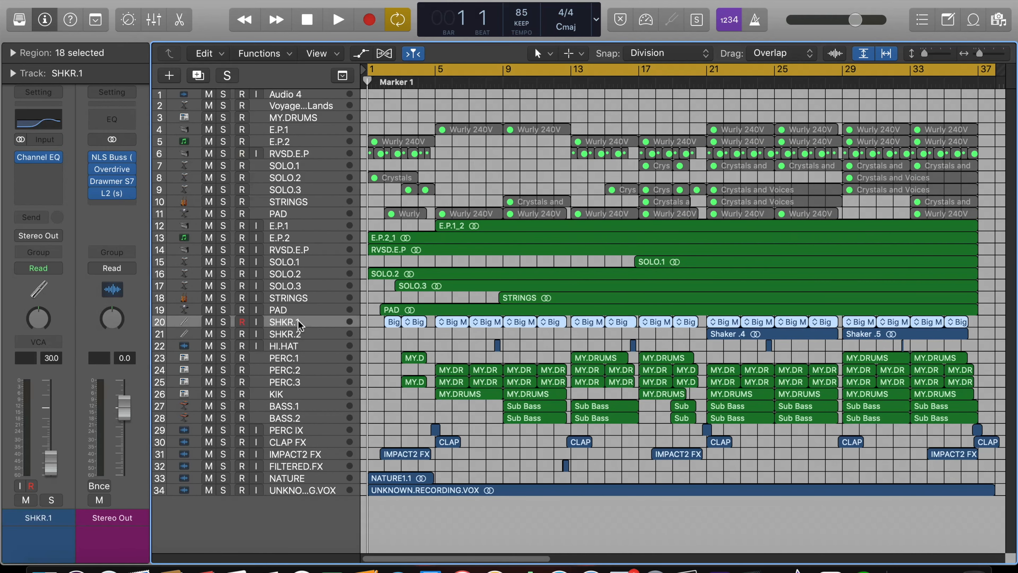
key(ctrl+b)
text(SHK)
key(Return)
click(304, 343)
key(ctrl+b)
text(SHKR.2)
key(Return)
drag(327, 345, 327, 329)
Bounce the HI.HAT and PERC.1 tracks' regions in place to new tracks named HI.HAT and PERC.1
click(329, 353)
key(ctrl+b)
text(HI.HAT)
key(Return)
click(303, 376)
key(ctrl+b)
text(PERC.1)
key(Return)
Bounce the PERC.2 and PERC.3 tracks' regions in place to new tracks named PERC.2 and PERC.3
click(303, 399)
key(ctrl+b)
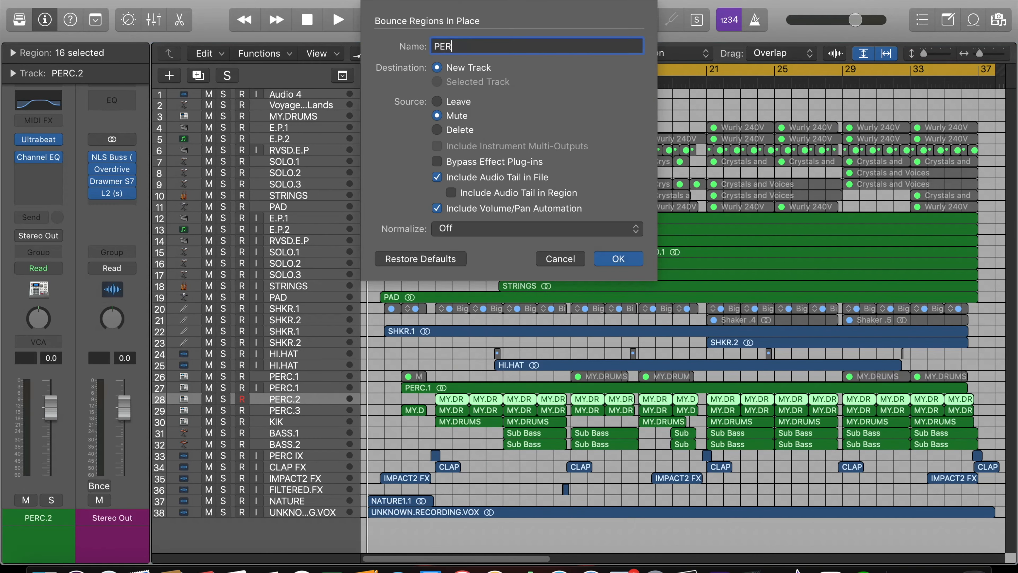
text(PERC.2)
key(Return)
click(309, 421)
key(ctrl+b)
text(PERC.3)
key(Return)
Reorder the tracks so the muted originals from SHKR.1 to PERC.3 sit together above their bounced versions
drag(305, 432, 303, 416)
shift+click(312, 390)
click(309, 409)
super+click(309, 379)
super+click(310, 358)
drag(309, 340, 311, 308)
click(364, 462)
Bounce the KIK, BASS.1 and BASS.2 tracks' regions in place to new tracks with matching names
click(308, 422)
key(ctrl+b)
key(Return)
click(308, 443)
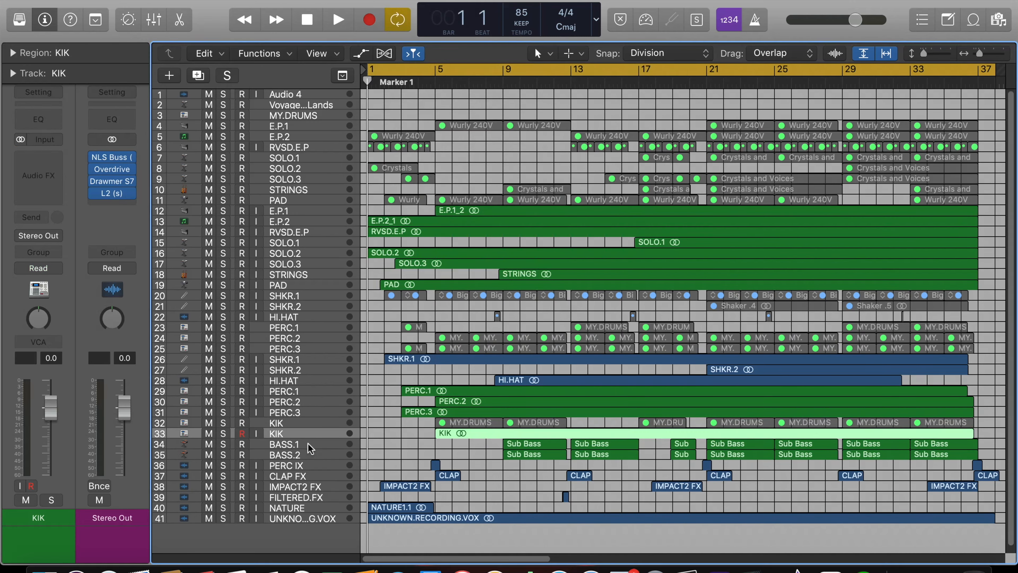
key(ctrl+b)
text(BASS.1)
key(Return)
click(300, 465)
key(ctrl+b)
key(Return)
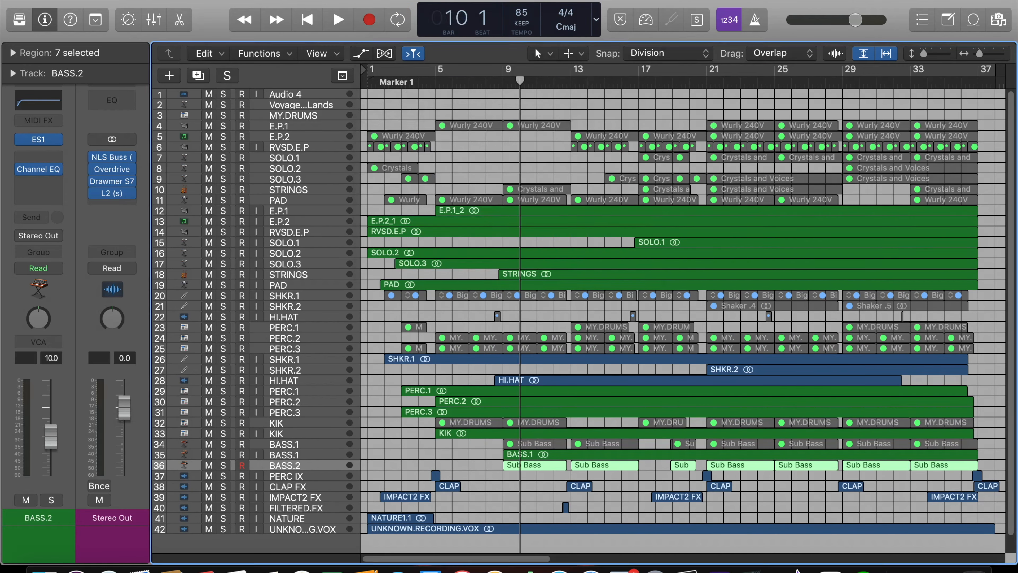
Move the original BASS.1 and BASS.2 tracks directly below the original KIK, above the bounced versions
click(300, 464)
super+click(305, 444)
drag(305, 444, 303, 428)
Bounce the PERC IX, CLAP FX and IMPACT2 FX tracks' regions in place to new tracks with matching names
click(301, 460)
key(ctrl+b)
key(Right)
key(Return)
click(338, 480)
key(ctrl+b)
key(Right)
key(Return)
click(324, 501)
key(ctrl+b)
key(Right)
key(Return)
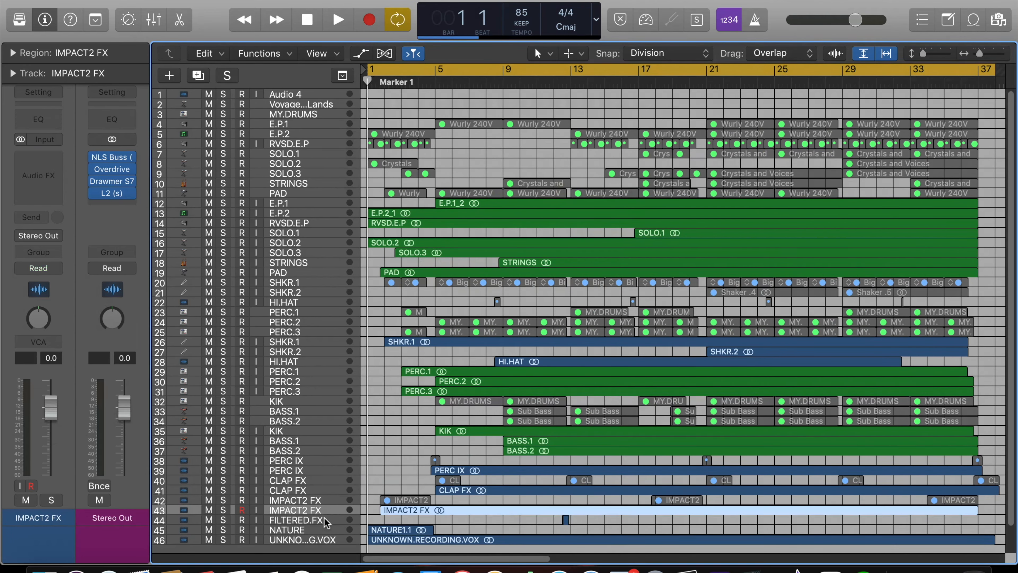
Bounce the FILTERED.FX and NATURE tracks in place as FILTERED.FX and NATURE, reusing the copied track name for FILTERED.FX
double_click(317, 518)
right_click(317, 517)
click(337, 438)
key(Return)
key(ctrl+b)
right_click(476, 46)
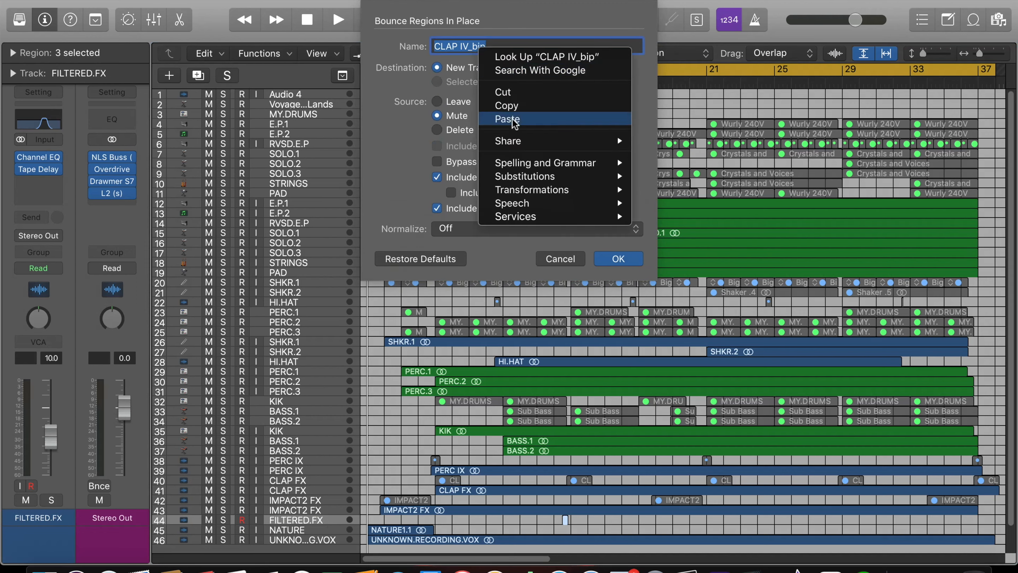
click(513, 120)
key(Return)
click(327, 537)
key(ctrl+b)
key(Right)
key(Return)
Reorder the tracks so the muted originals from PERC IX to NATURE sit together above their bounced versions
scroll(385, 489, down, 2)
click(318, 519)
super+click(319, 501)
super+click(326, 481)
super+click(331, 460)
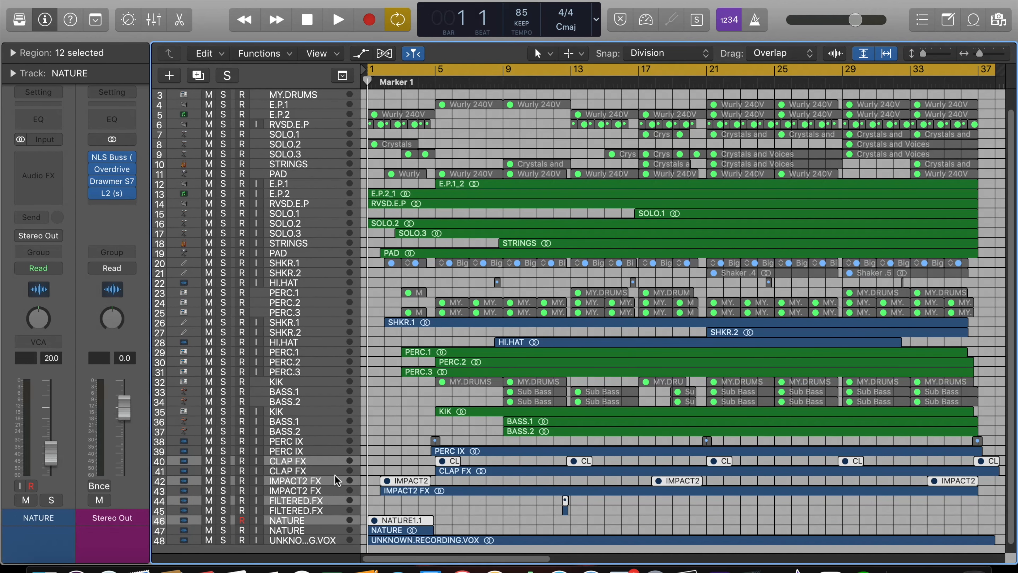
mouse_move(329, 465)
mouse_down()
mouse_move(327, 445)
mouse_move(318, 458)
mouse_up()
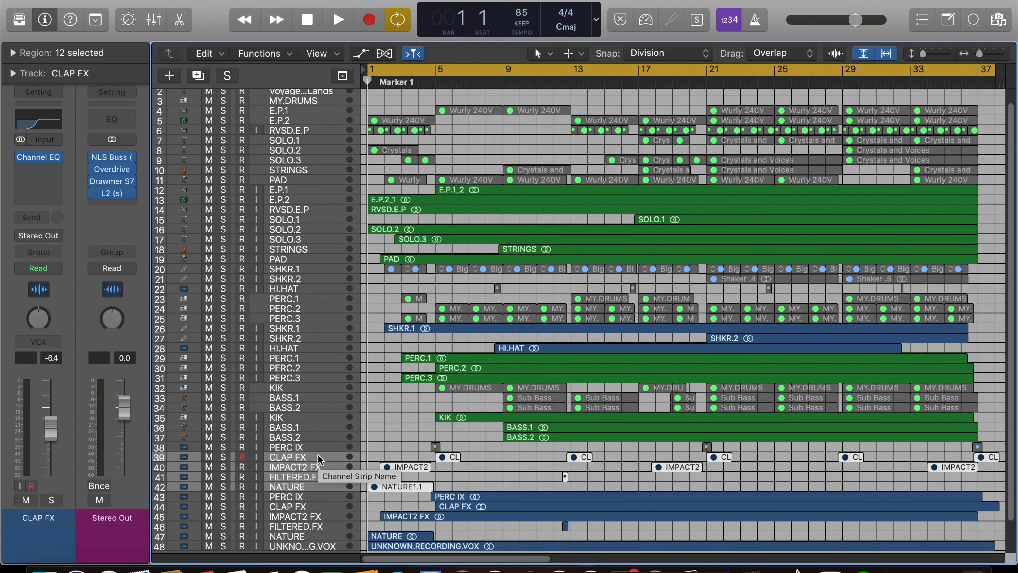
Color the bounced E.P.1 and E.P.2 tracks and regions dark green
click(308, 187)
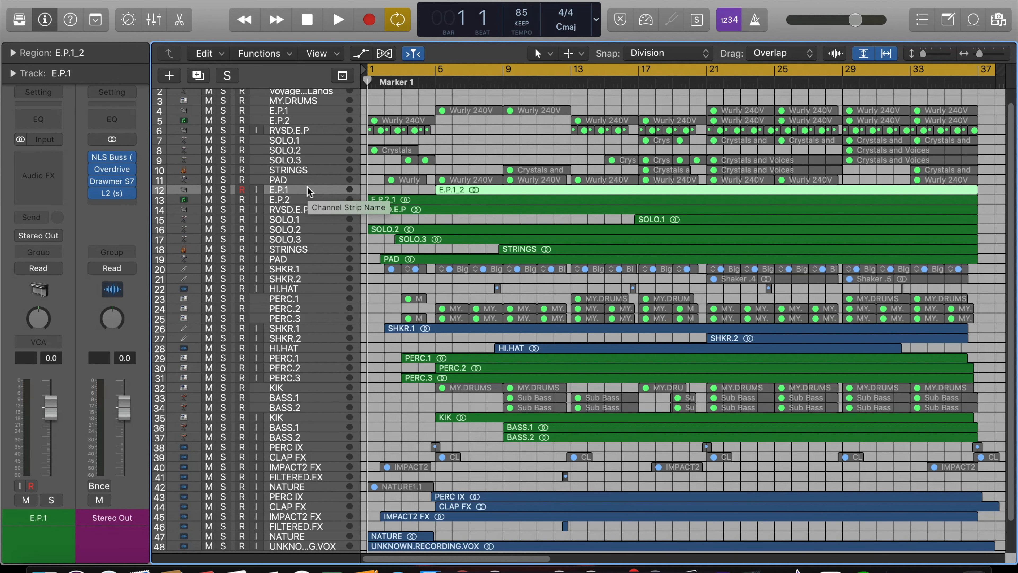
right_click(307, 188)
click(363, 393)
click(576, 119)
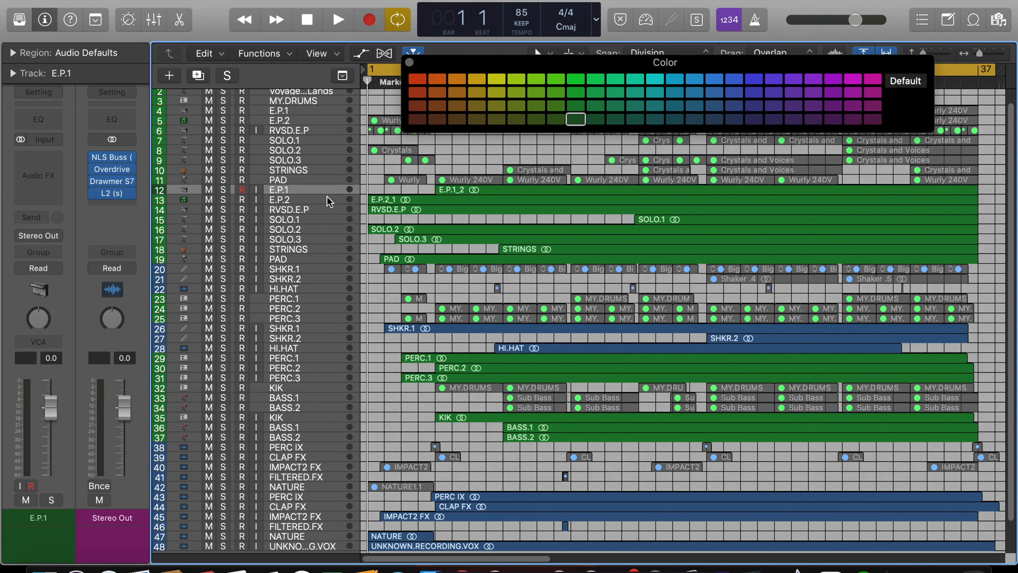
click(328, 199)
click(575, 119)
click(327, 200)
shift+click(328, 190)
click(311, 209)
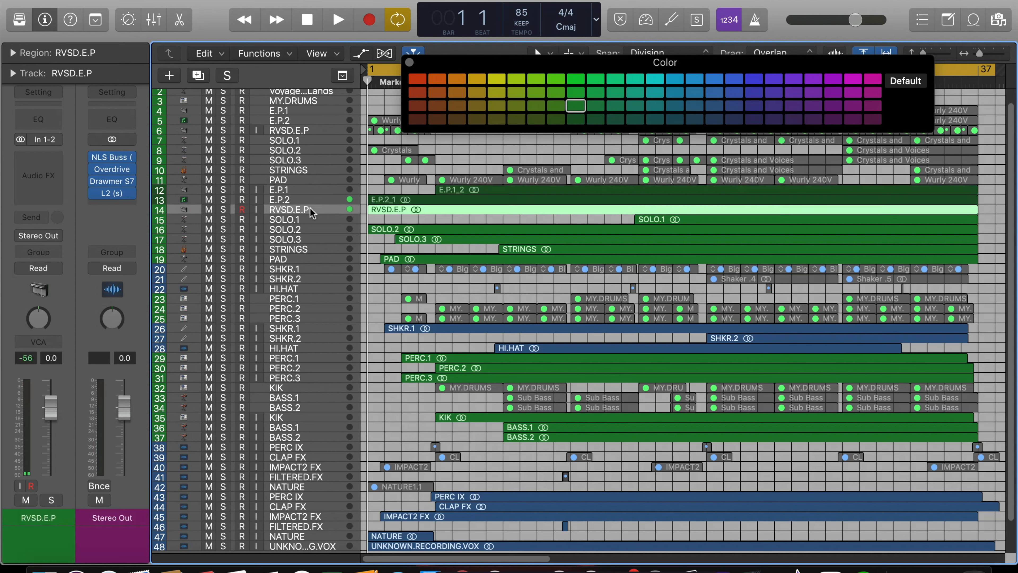
Assign a bright lime green track color to the bounced SOLO.1, SOLO.2 and SOLO.3 tracks
click(315, 219)
super+click(316, 240)
super+click(317, 229)
right_click(316, 229)
click(372, 438)
click(536, 79)
right_click(338, 217)
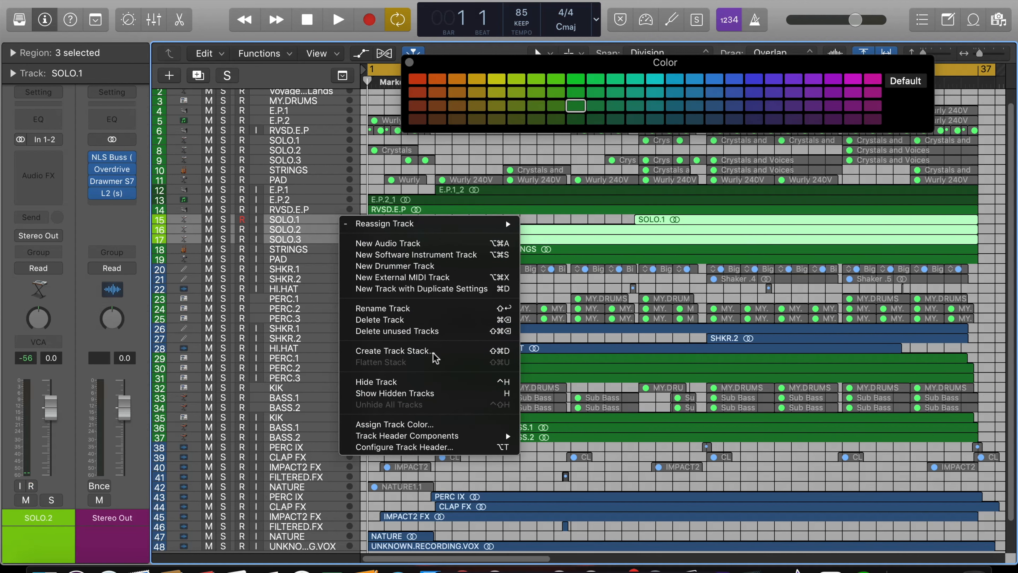
click(405, 425)
Color the bounced STRINGS track and its region bright teal
click(310, 248)
click(611, 80)
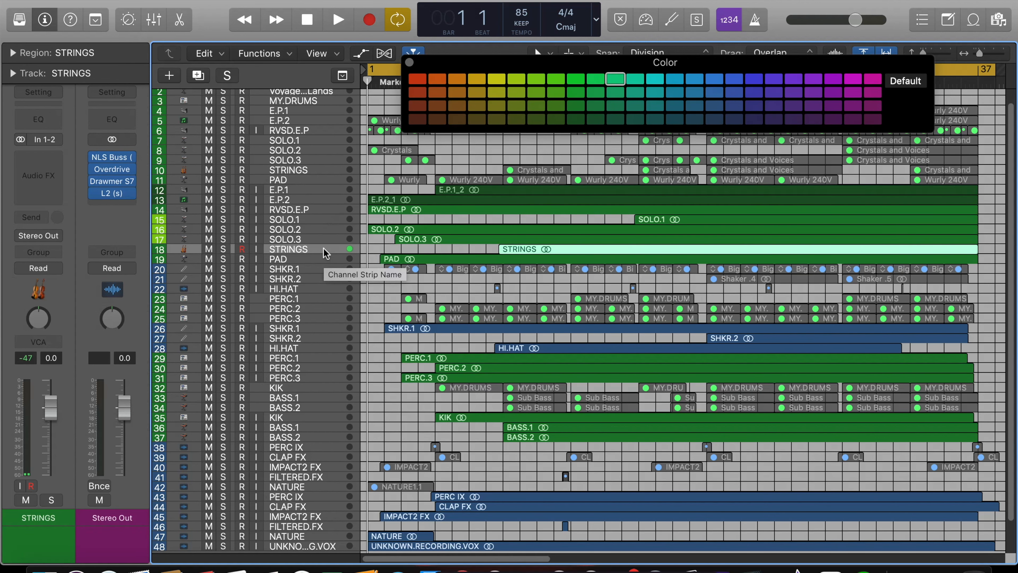
right_click(324, 249)
click(385, 457)
click(631, 78)
click(323, 249)
click(632, 79)
Color the bounced PAD track and its region yellow-green
click(323, 259)
click(507, 80)
right_click(331, 259)
click(391, 467)
click(516, 79)
click(332, 199)
click(325, 189)
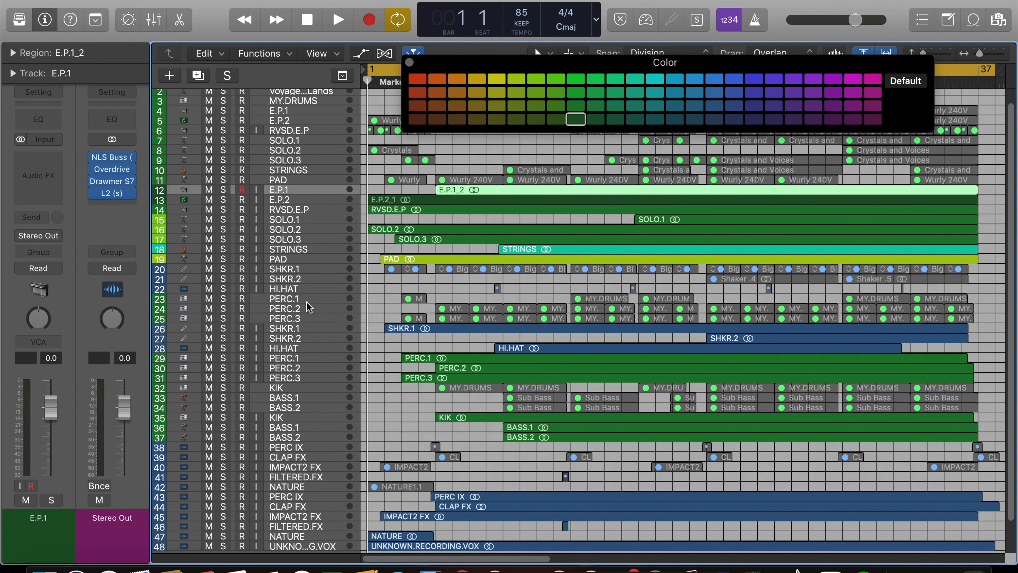
Color the bounced SHKR.1 and SHKR.2 tracks and regions medium teal-green
click(315, 328)
shift+click(318, 339)
click(597, 93)
click(613, 94)
right_click(311, 338)
click(382, 529)
click(615, 93)
Color the bounced HI.HAT region bright teal-green
click(333, 348)
click(619, 82)
right_click(316, 347)
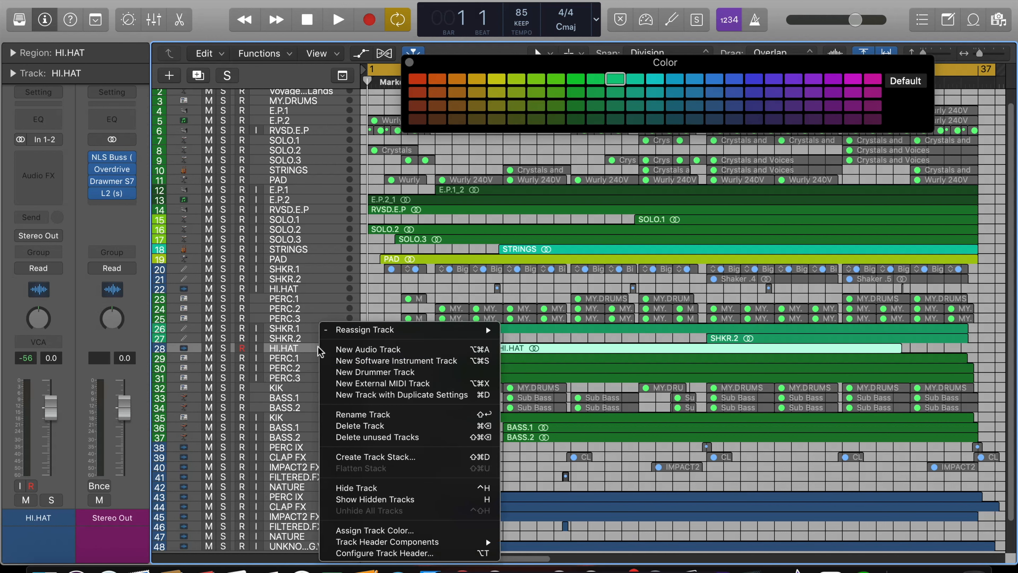
click(381, 526)
Color the bounced PERC.1, PERC.2 and PERC.3 tracks and regions dark teal
click(320, 357)
shift+click(321, 378)
click(616, 119)
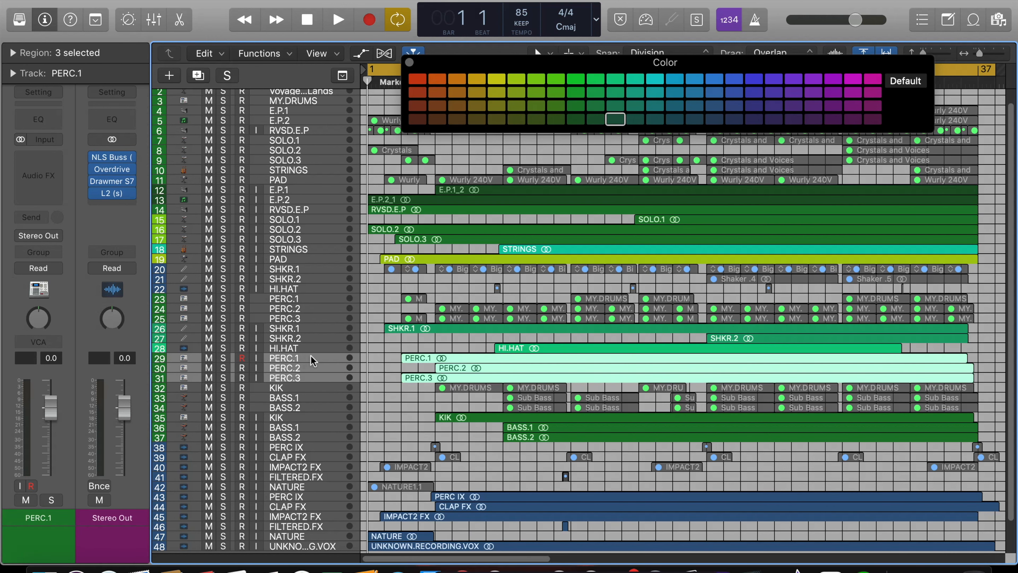
right_click(311, 356)
click(382, 527)
click(617, 120)
Color the muted original KIK track and its regions dark red-brown
click(310, 387)
click(418, 119)
right_click(286, 388)
click(353, 527)
click(418, 119)
Undo the last two color changes
click(307, 397)
shift+click(307, 407)
click(306, 389)
key(super+z)
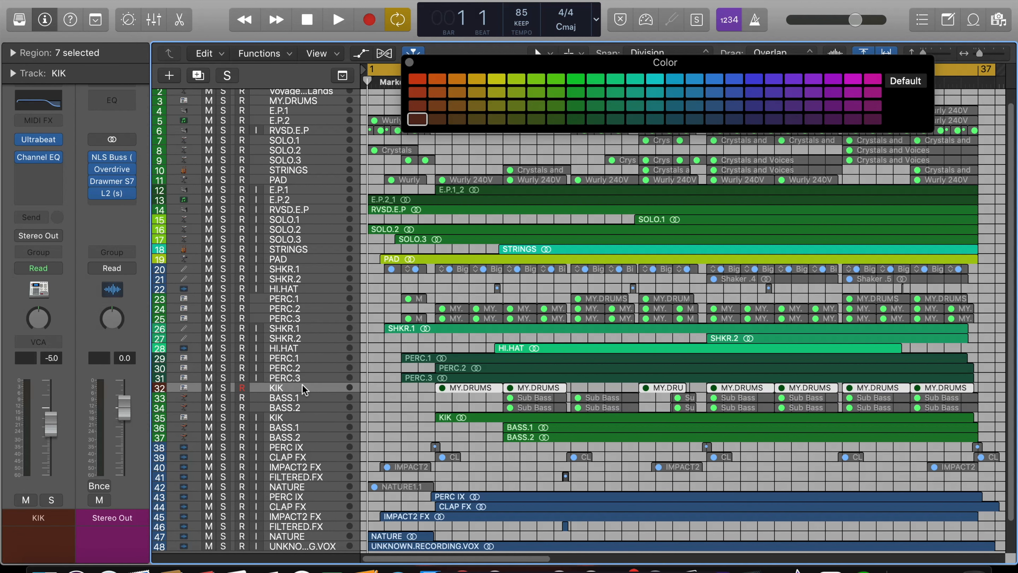
key(super+z)
click(298, 376)
click(299, 369)
Color the bounced KIK region dark red-brown
click(308, 418)
click(418, 120)
right_click(311, 419)
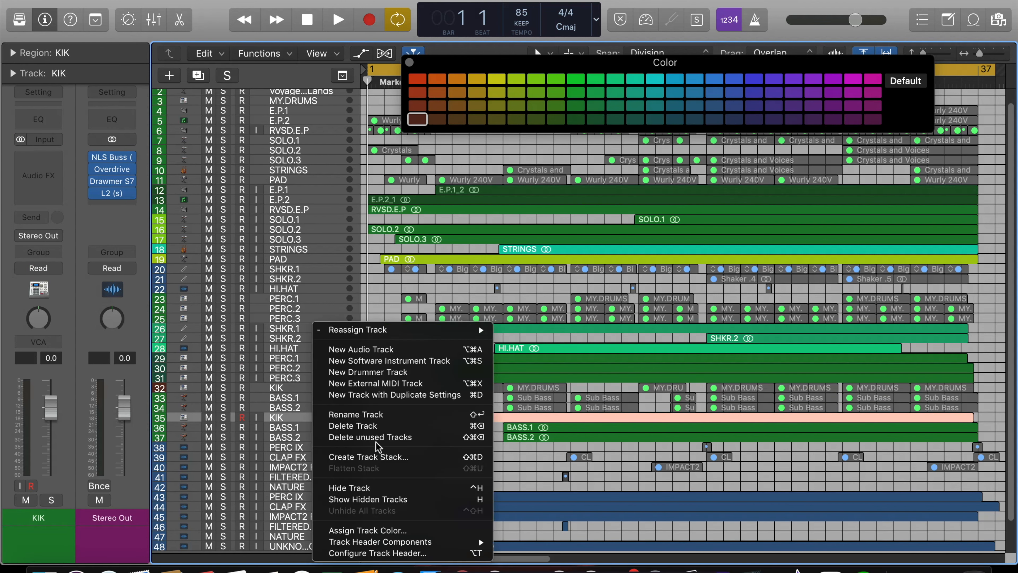
Color the bounced BASS.1 and BASS.2 tracks and regions red
click(277, 427)
shift+click(276, 437)
click(417, 93)
right_click(276, 437)
click(345, 527)
click(417, 92)
Color the bounced PERC IX, CLAP FX, IMPACT2 FX and FILTERED.FX tracks bright blue
click(329, 497)
scroll(328, 498, down, 1)
super+click(324, 508)
key(super+z)
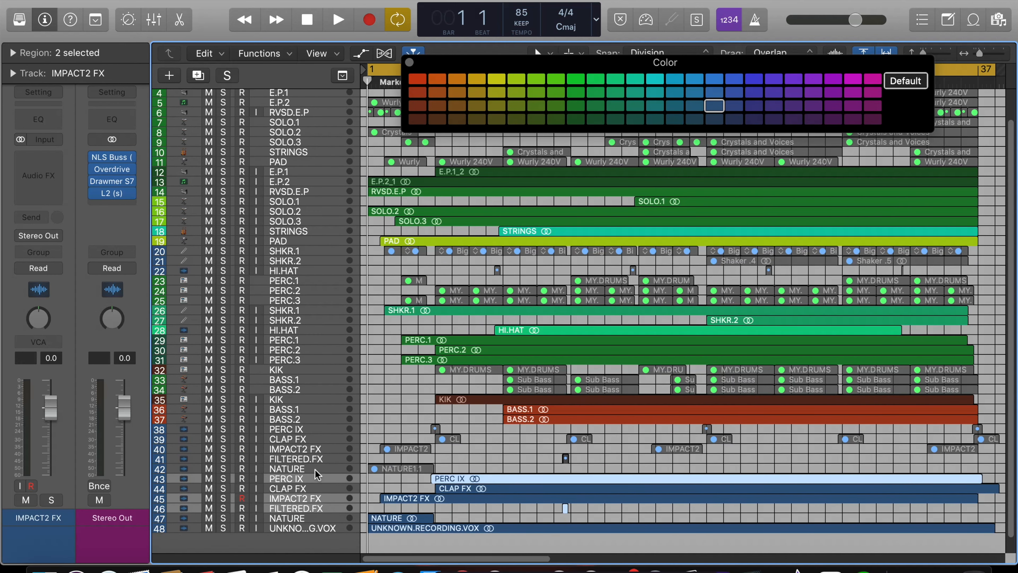
shift+click(323, 488)
click(714, 78)
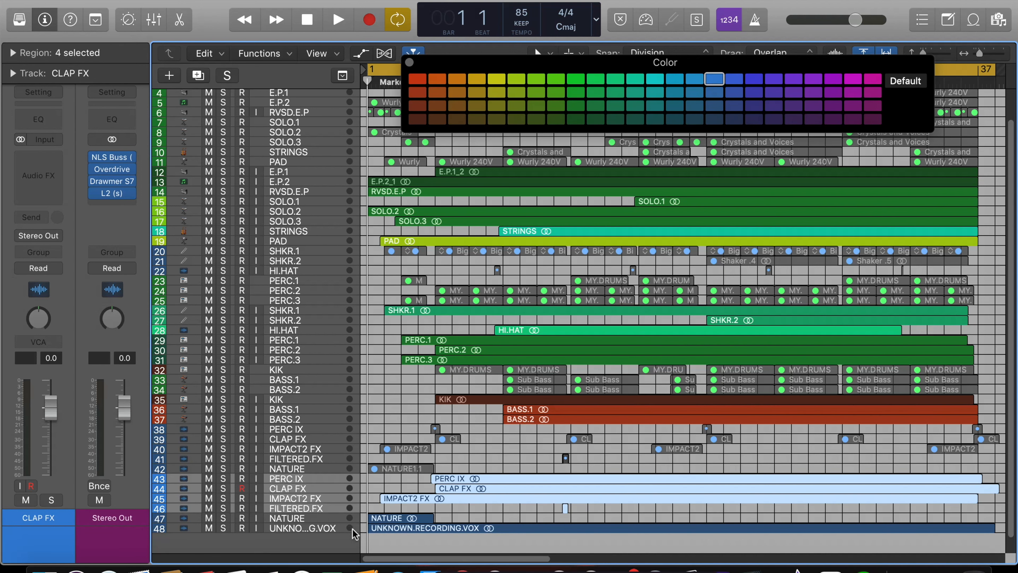
Try a lighter blue on the bounced NATURE region and its track
click(372, 518)
click(695, 78)
right_click(271, 517)
click(312, 481)
click(695, 78)
Move the bounced FILTERED.FX track directly below the bounced PERC IX track
drag(340, 508, 341, 486)
shift+click(297, 478)
Try golden yellow on the bounced NATURE track and its region
click(297, 518)
click(476, 79)
right_click(299, 520)
click(316, 481)
click(477, 79)
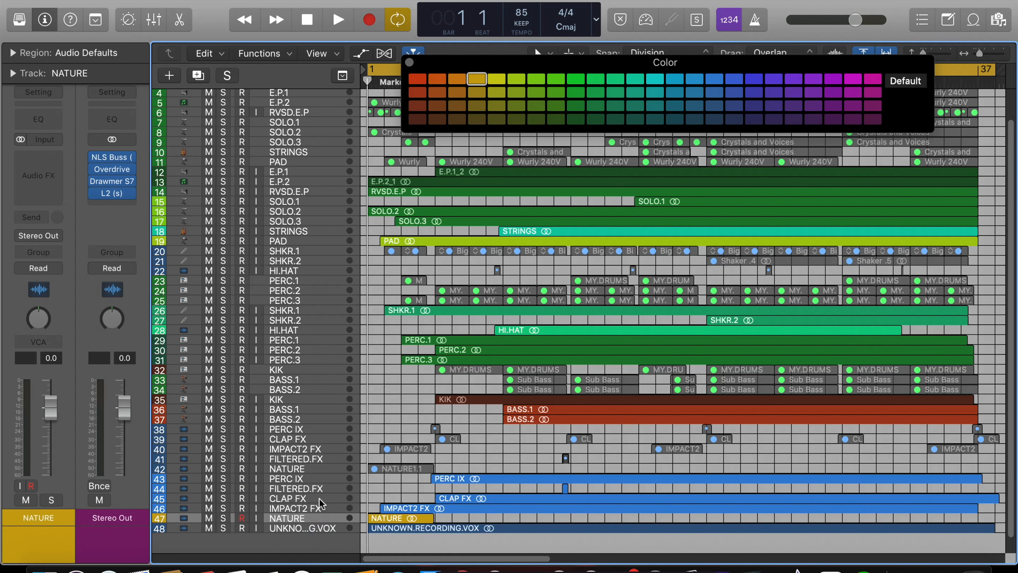
Color the bounced NATURE track and its region dark purple, and close the color palette
click(872, 119)
click(302, 519)
click(872, 119)
click(471, 488)
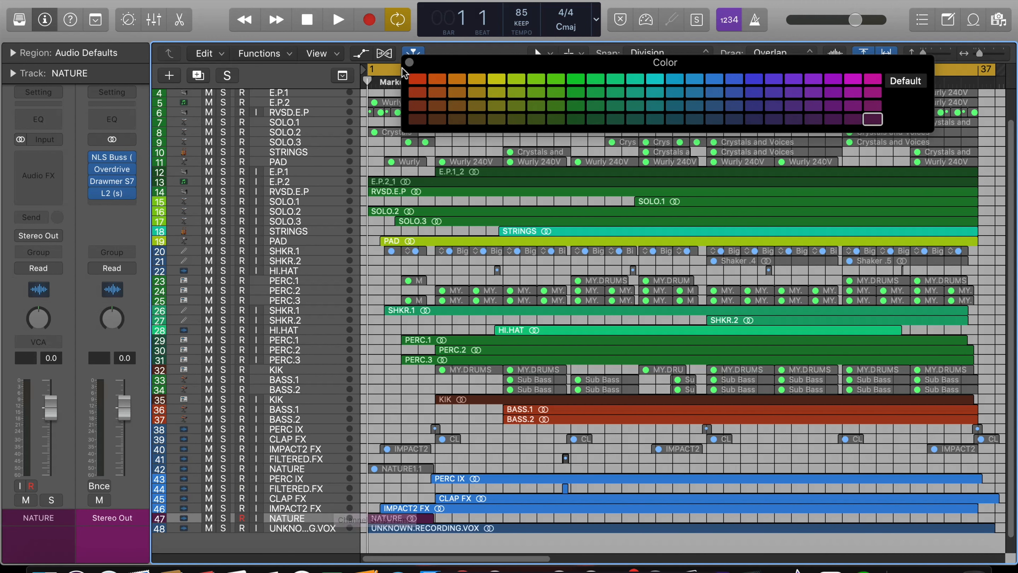
click(408, 62)
key(x)
scroll(734, 277, right, 4)
key(x)
Group the muted original PERC IX through NATURE tracks into a track stack named FXS and move it up the track list
scroll(663, 543, down, 2)
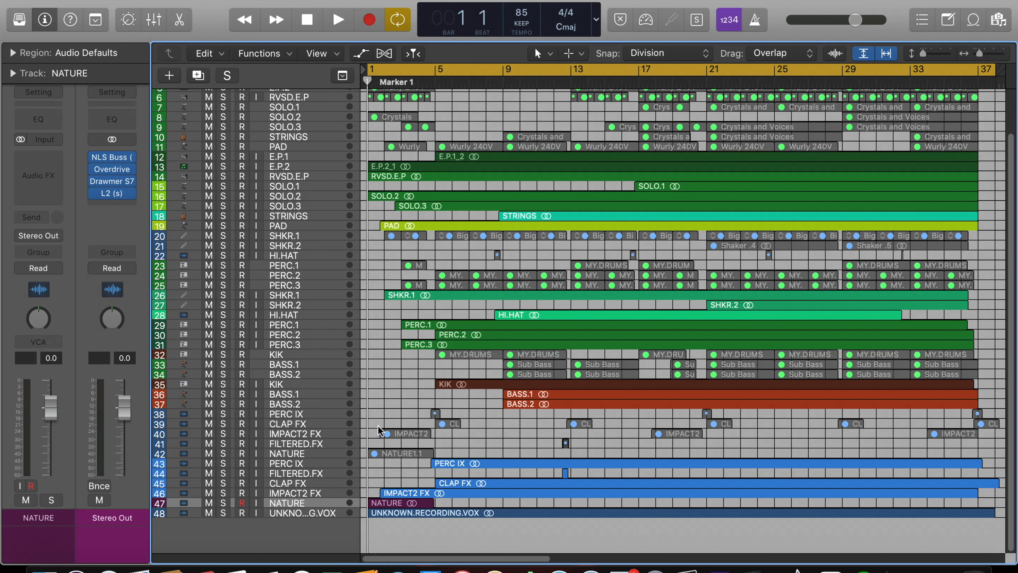
click(314, 454)
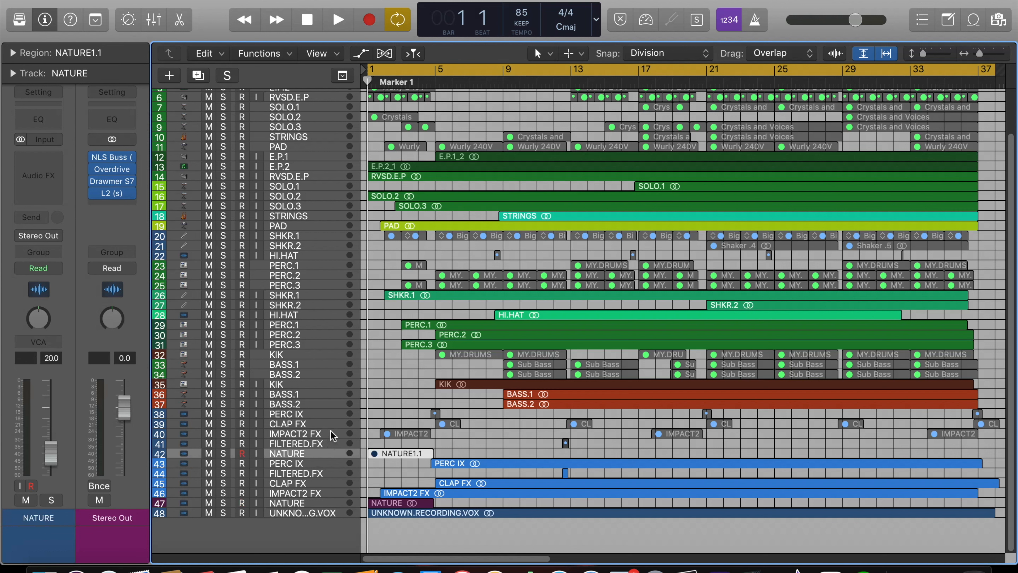
shift+click(333, 414)
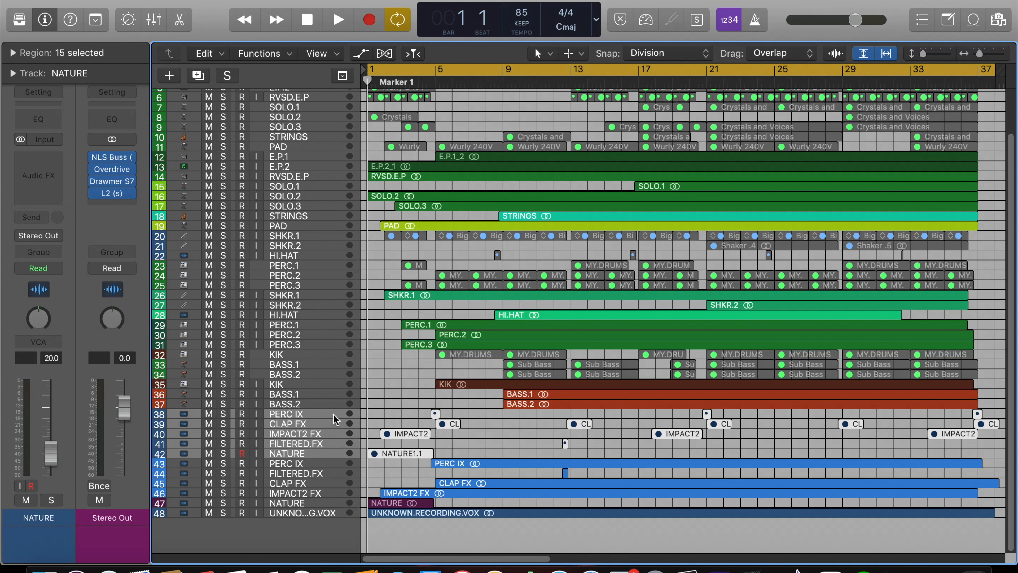
right_click(336, 419)
click(384, 457)
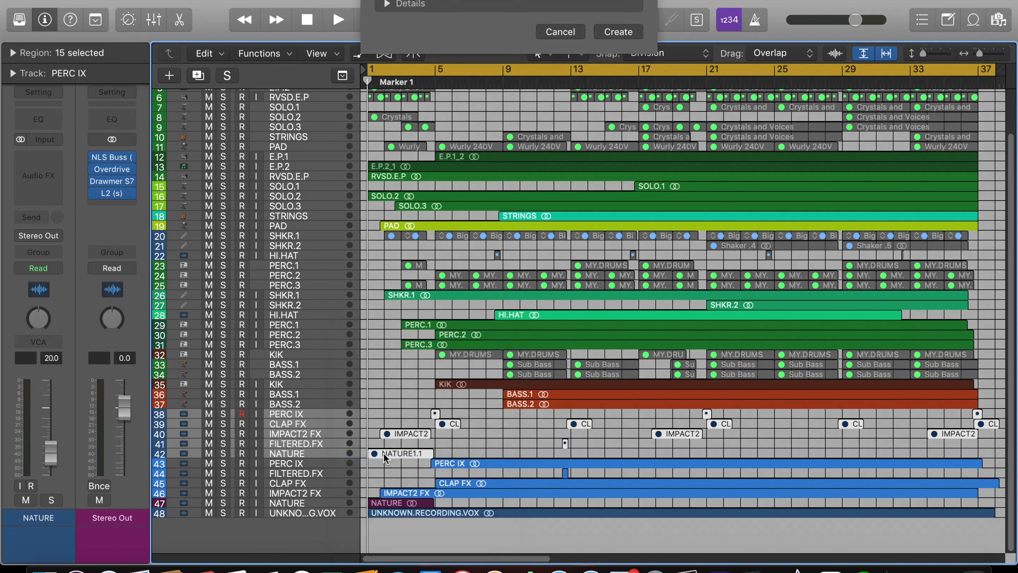
key(Return)
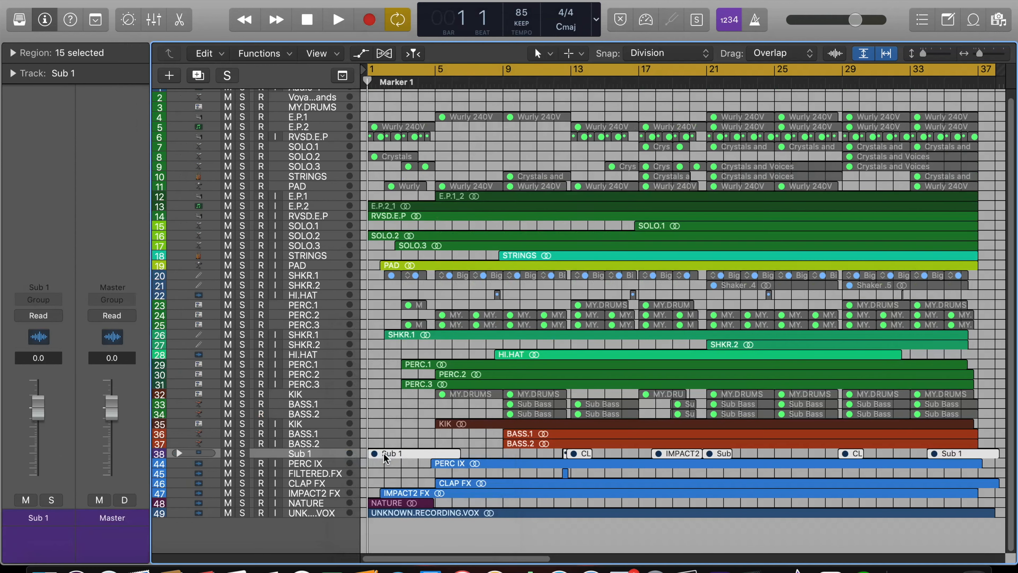
double_click(309, 454)
text(FXS)
key(Return)
drag(322, 453, 331, 345)
Group the muted original KIK, BASS.1 and BASS.2 tracks into a track stack named LOWS
click(321, 414)
shift+click(319, 395)
right_click(314, 396)
click(362, 458)
double_click(298, 401)
text(LOWS)
key(Return)
Move the LOWS and FXS stacks above the bounced E.P.1 track
key(super+z)
click(320, 402)
shift+click(321, 412)
drag(321, 410, 321, 215)
Group the muted original SHKR.1 through PERC.3 tracks into a track stack named PERCS, placed above the LOWS stack
click(329, 332)
shift+click(330, 283)
right_click(331, 282)
click(416, 416)
key(Return)
double_click(308, 308)
text(PERCS)
key(Return)
shift+click(318, 330)
Group the muted original E.P.1 through PAD tracks into a track stack named MELODIES
click(319, 206)
shift+click(317, 128)
right_click(325, 128)
click(406, 259)
key(Return)
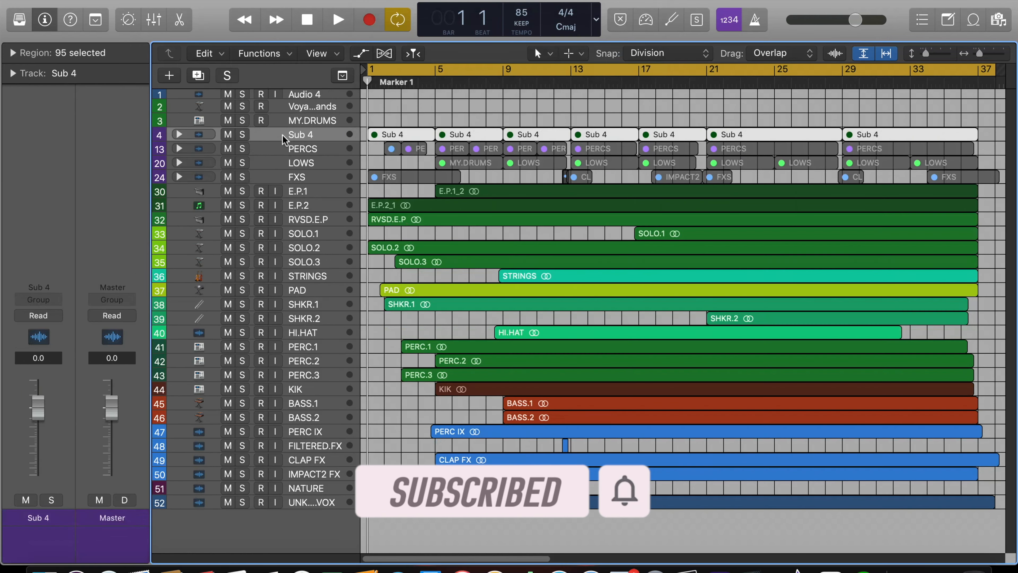
double_click(293, 135)
text(MELODIES)
key(Return)
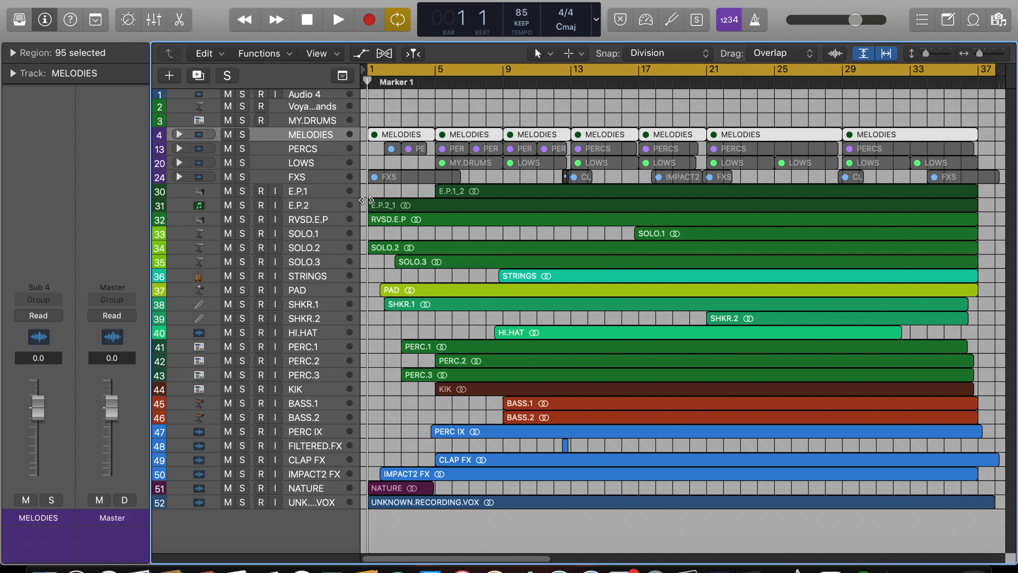
Expand the MELODIES stack in the mixer, examine the plug-ins on its original channels, and collapse it again
key(x)
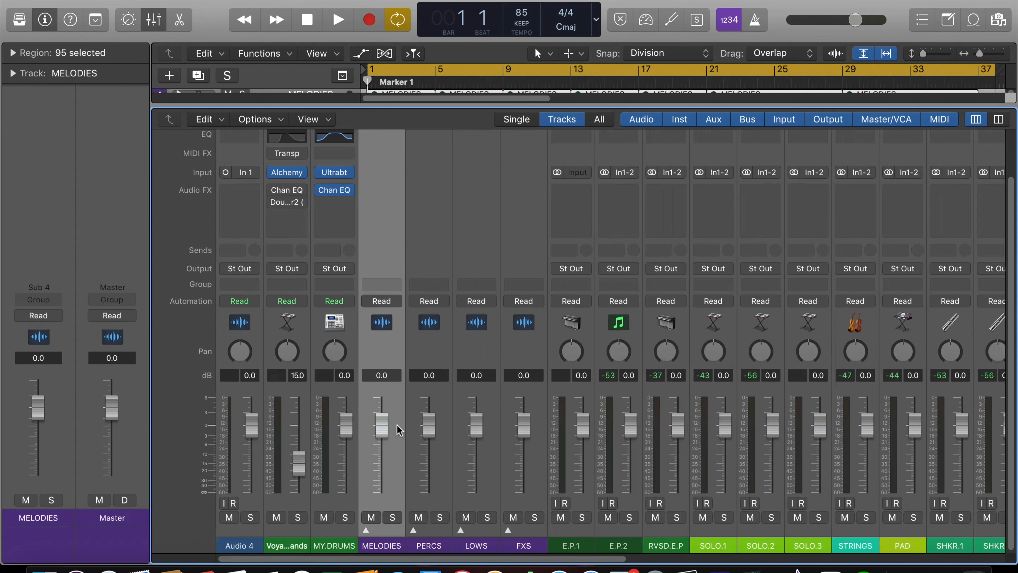
click(367, 530)
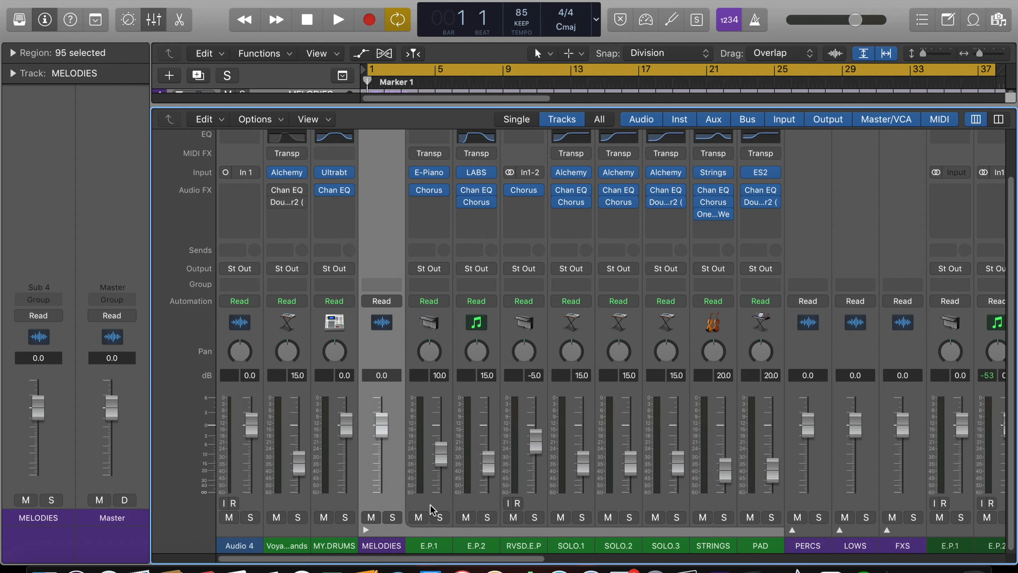
drag(429, 504, 740, 502)
drag(700, 214, 700, 172)
drag(274, 172, 323, 186)
click(322, 190)
scroll(320, 361, right, 3)
click(271, 529)
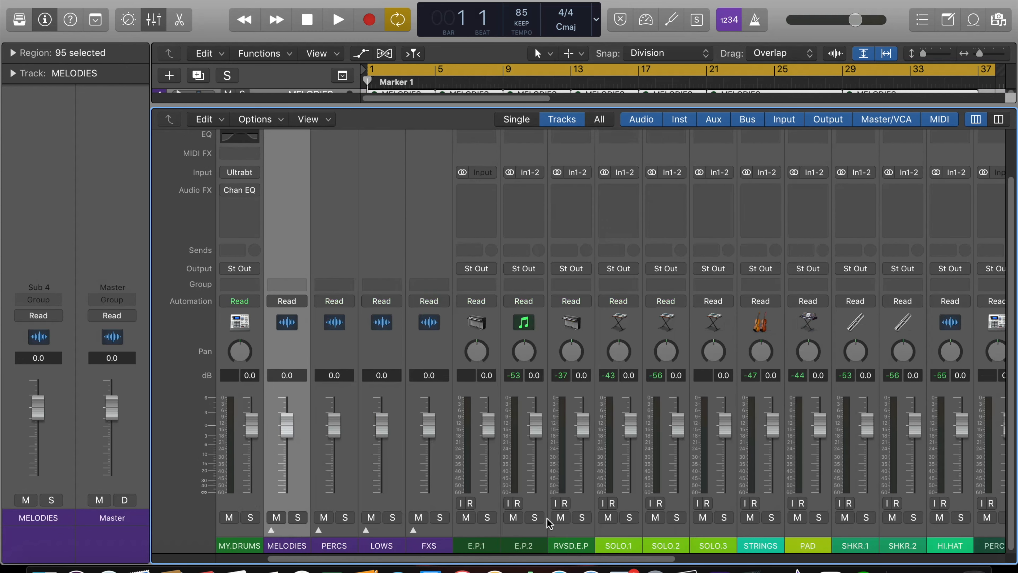
Examine the effects on the original channels inside the PERCS, LOWS and FXS stacks in the mixer, collapsing each one
click(318, 529)
drag(351, 531, 620, 522)
drag(463, 191, 464, 202)
click(318, 529)
click(365, 529)
drag(390, 530, 521, 519)
drag(462, 202, 462, 173)
click(366, 529)
click(414, 529)
drag(442, 526, 676, 495)
drag(464, 190, 463, 202)
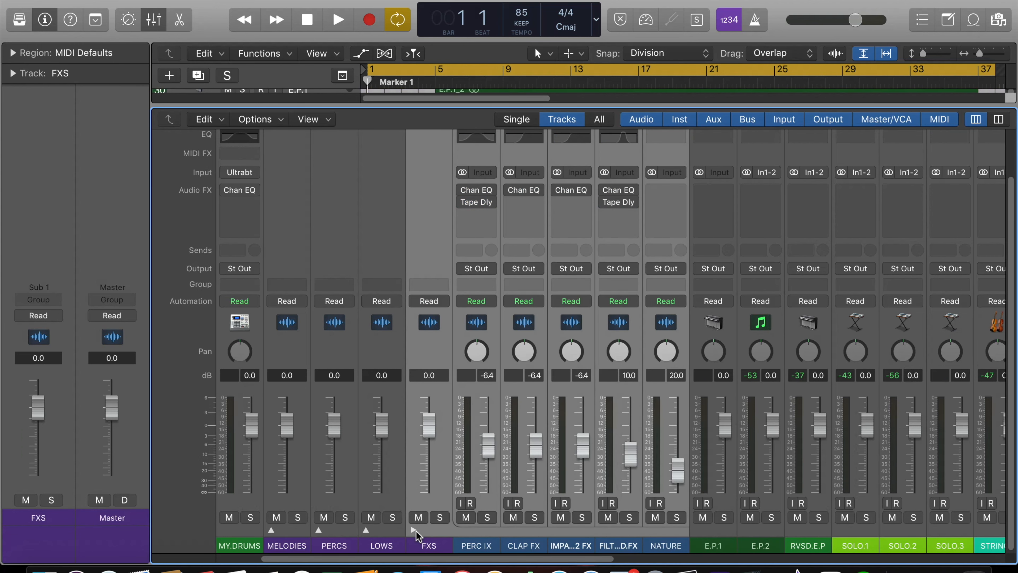
click(413, 529)
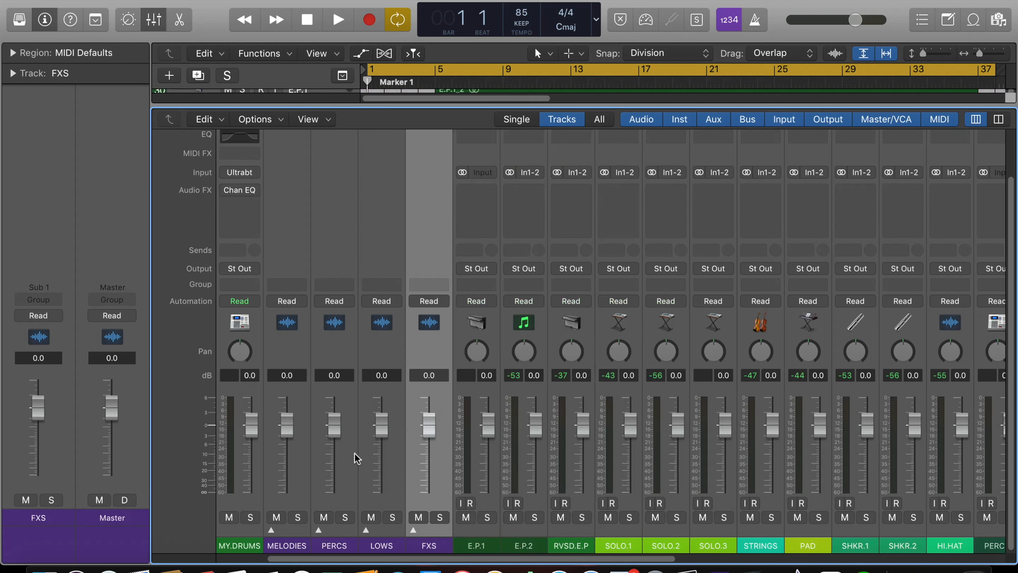
key(x)
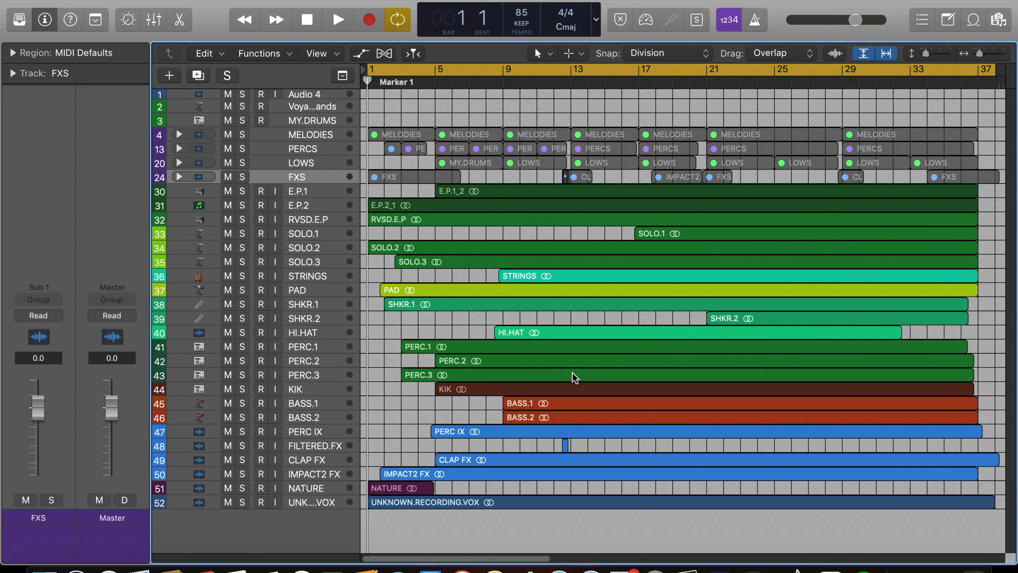
Route the bounced E.P.1 through PAD tracks to Bus 1 and name its aux channel MELODIES
key(z)
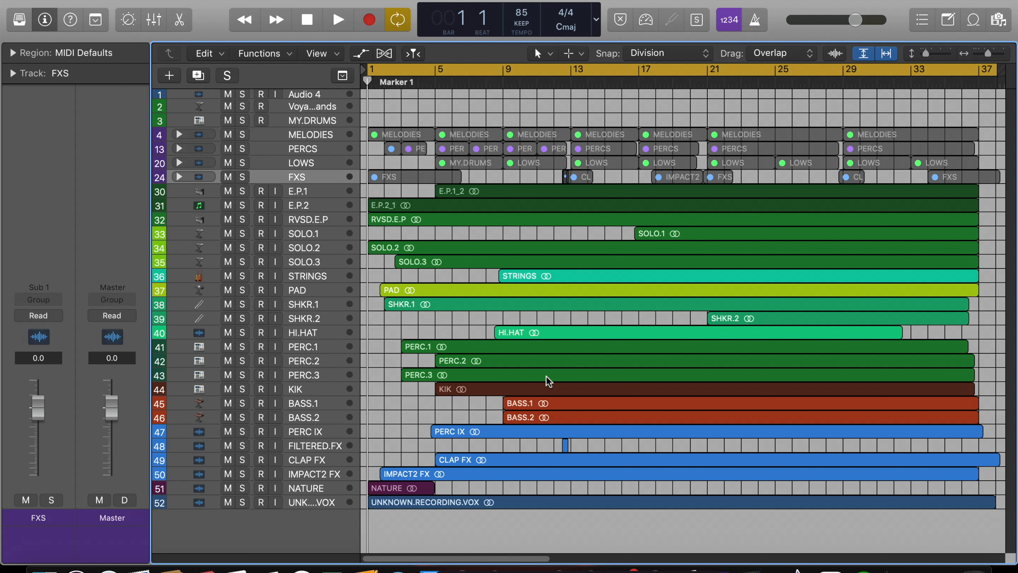
click(303, 190)
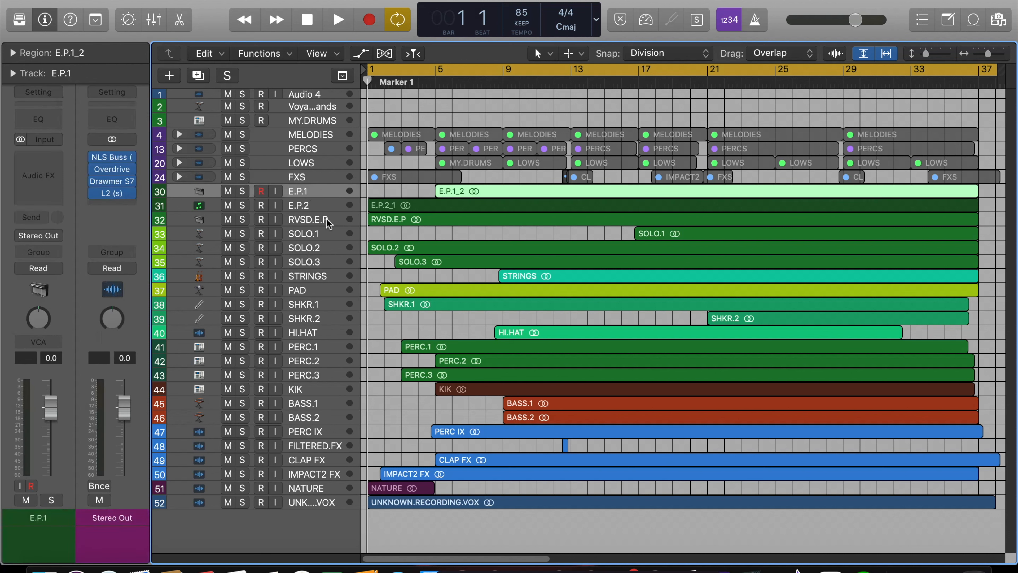
shift+click(311, 291)
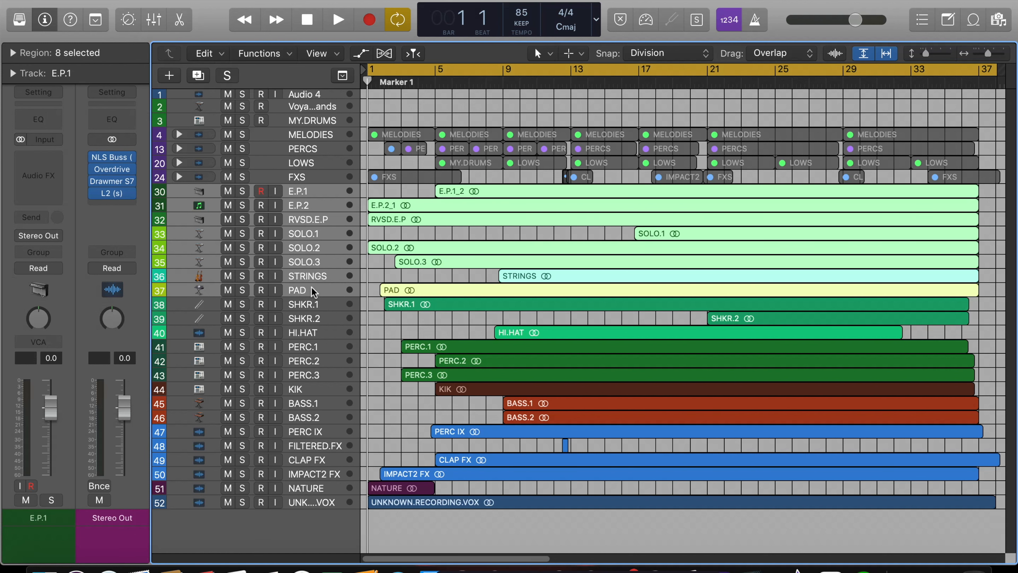
key(x)
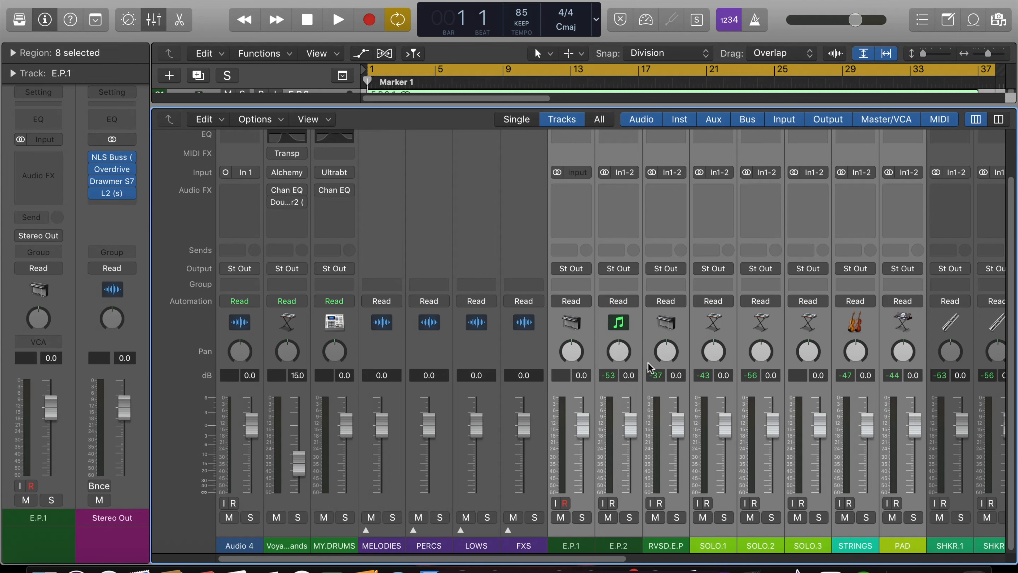
scroll(649, 367, right, 5)
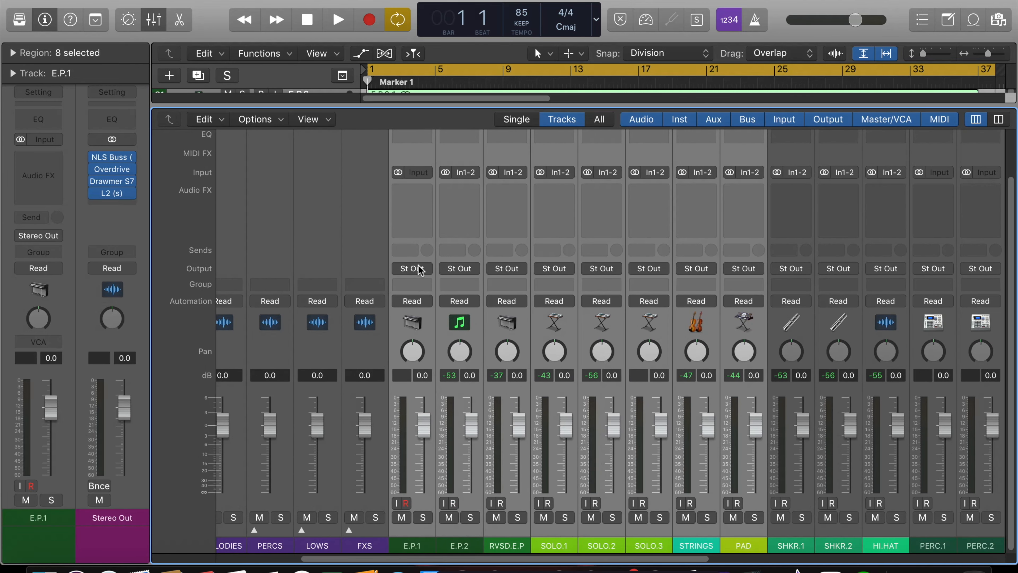
click(418, 269)
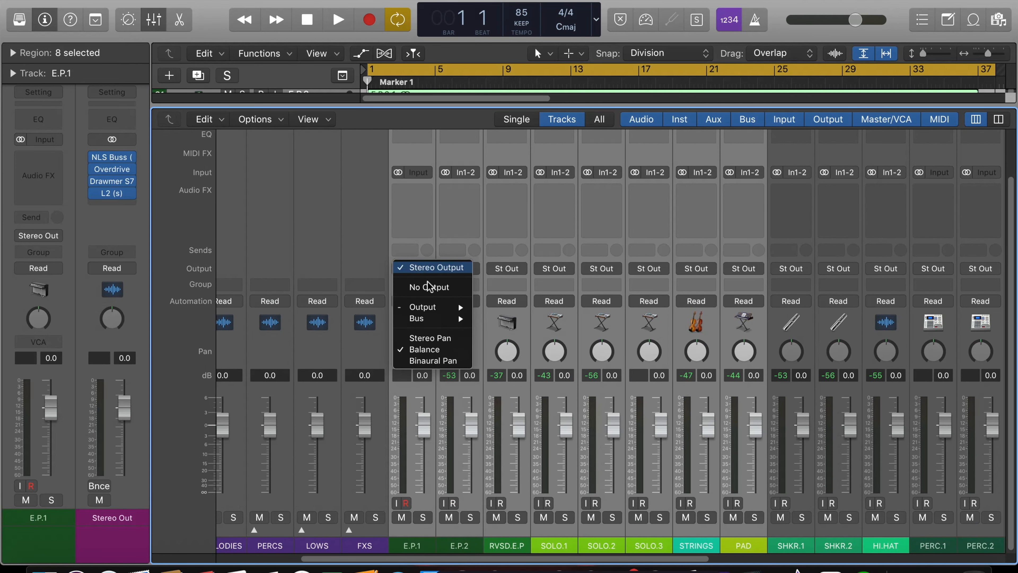
mouse_move(417, 318)
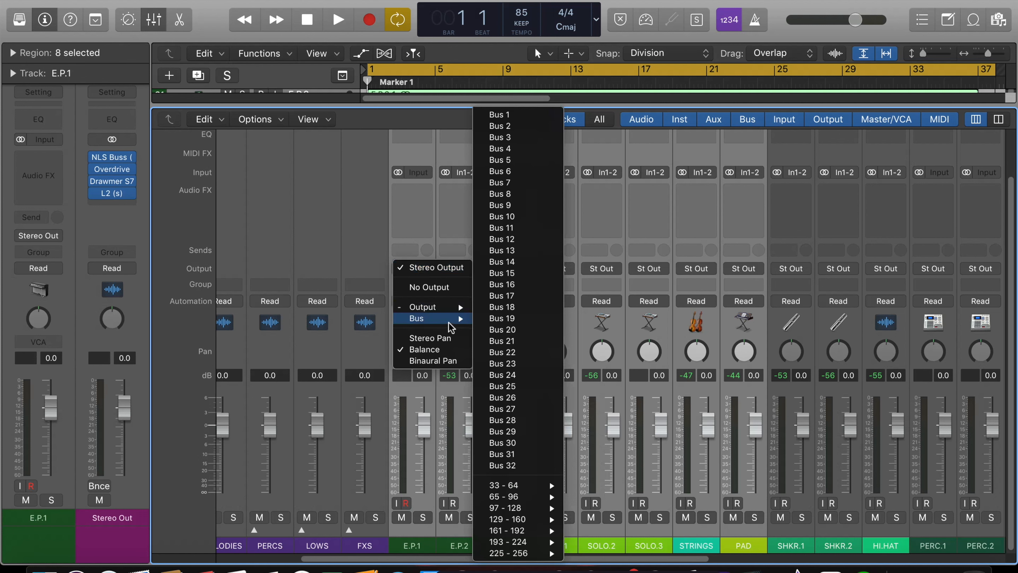
click(519, 115)
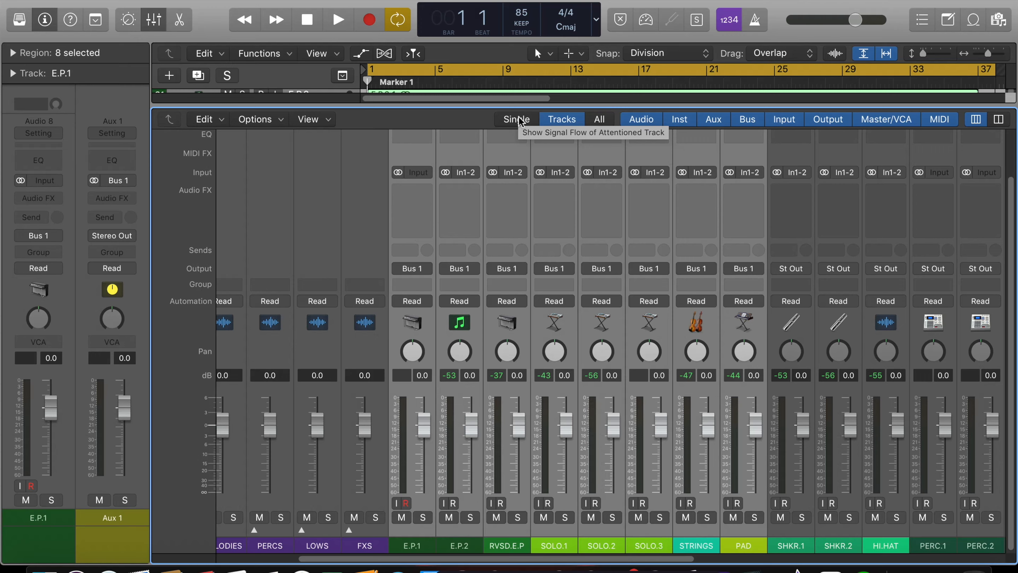
scroll(597, 281, right, 10)
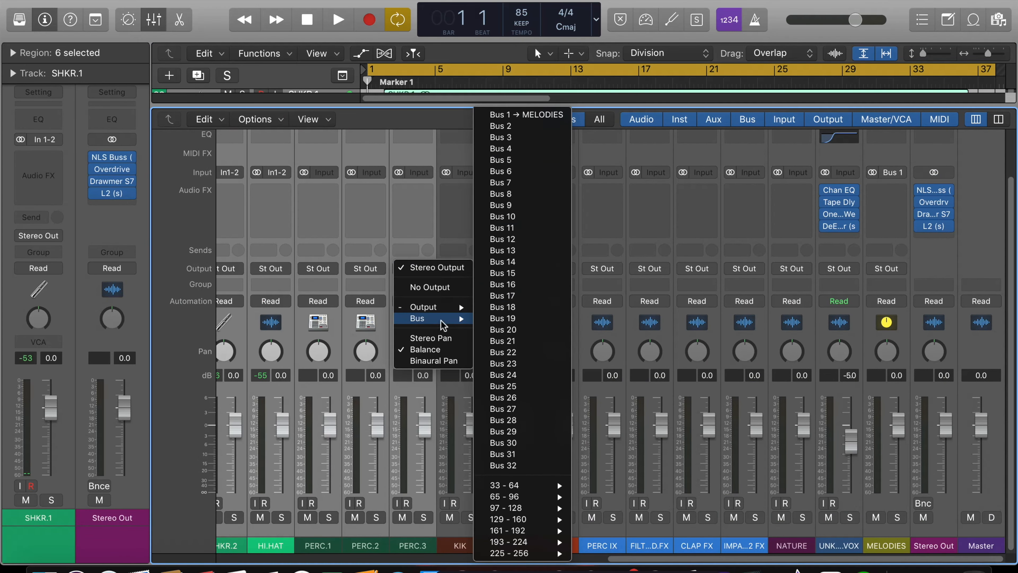
Route the bounced SHKR.1 through PERC.3 tracks to Bus 2 and name its aux channel PERCS
click(519, 130)
text(PERCS)
key(Return)
Route the bounced KIK, BASS.1 and BASS.2 tracks to Bus 3 and name its aux channel LOWS
drag(463, 530, 746, 530)
click(554, 269)
mouse_move(565, 317)
click(668, 137)
double_click(981, 546)
text(LOWS)
key(Return)
Route the bounced PERC IX, FILTERED.FX, CLAP FX, IMPACT2 FX and NATURE tracks to Bus 4 and name its aux channel FXS
click(748, 269)
mouse_move(755, 318)
click(857, 145)
scroll(929, 472, right, 4)
click(650, 530)
click(651, 268)
mouse_move(659, 318)
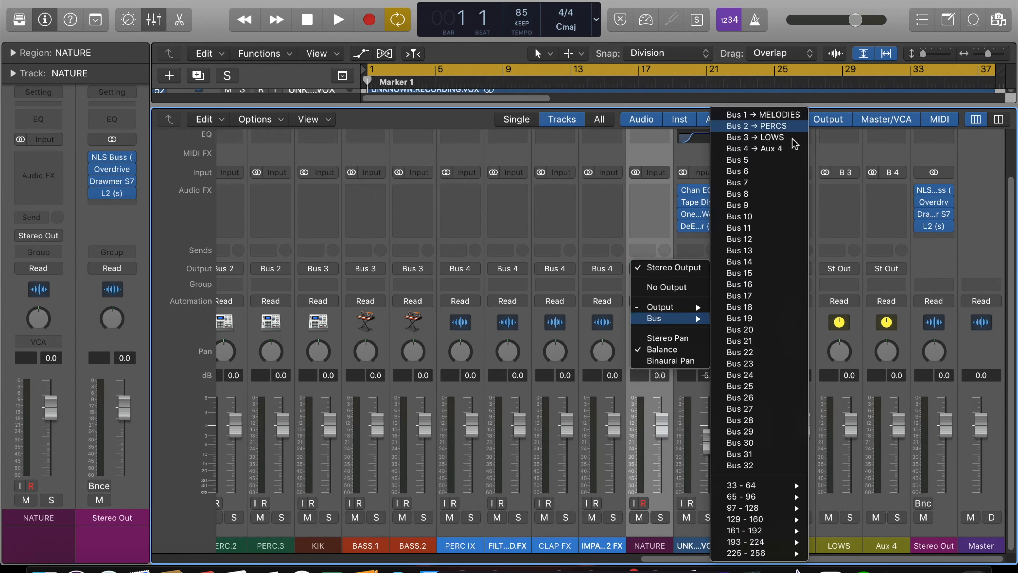
click(794, 147)
double_click(887, 545)
text(FXS)
key(Return)
Route the MELODIES, PERCS, LOWS and FXS aux channels to Bus 6 and name its aux channel ALL
drag(886, 530, 747, 530)
click(748, 269)
mouse_move(756, 317)
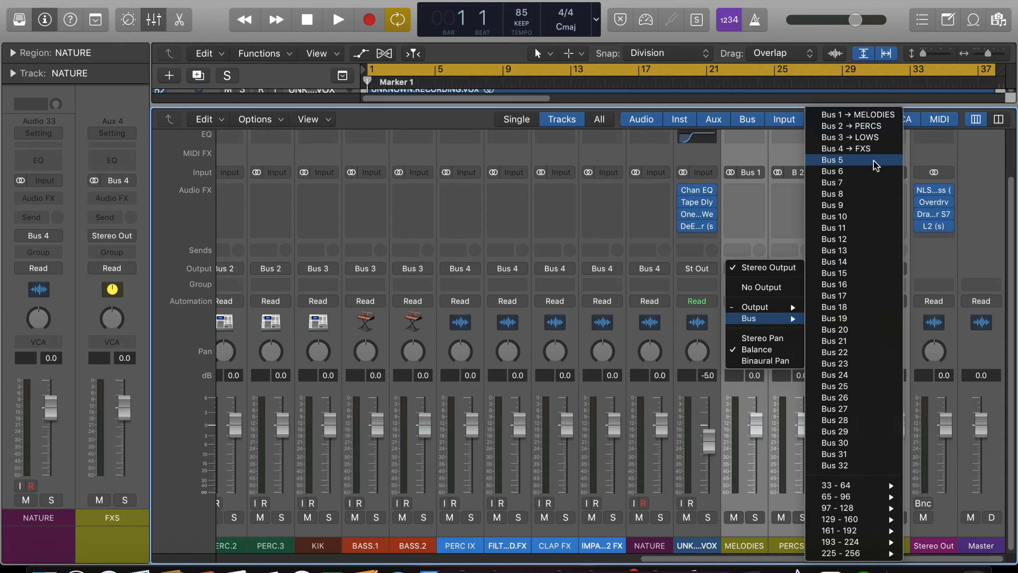
click(876, 171)
double_click(934, 546)
text(ALL)
key(Return)
key(x)
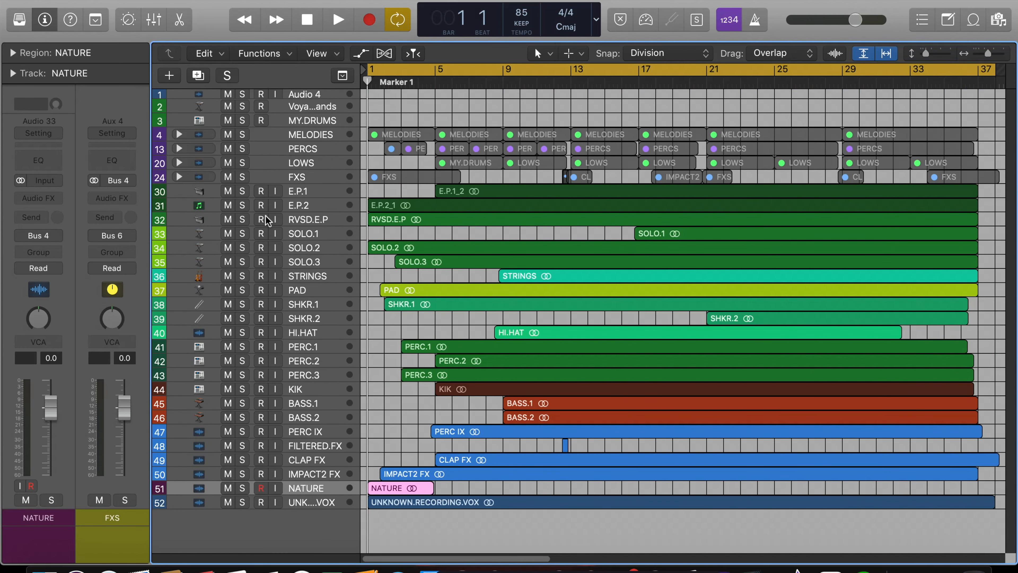
Create an arrangement track for the MELODIES aux channel directly below the bounced PAD track
click(318, 189)
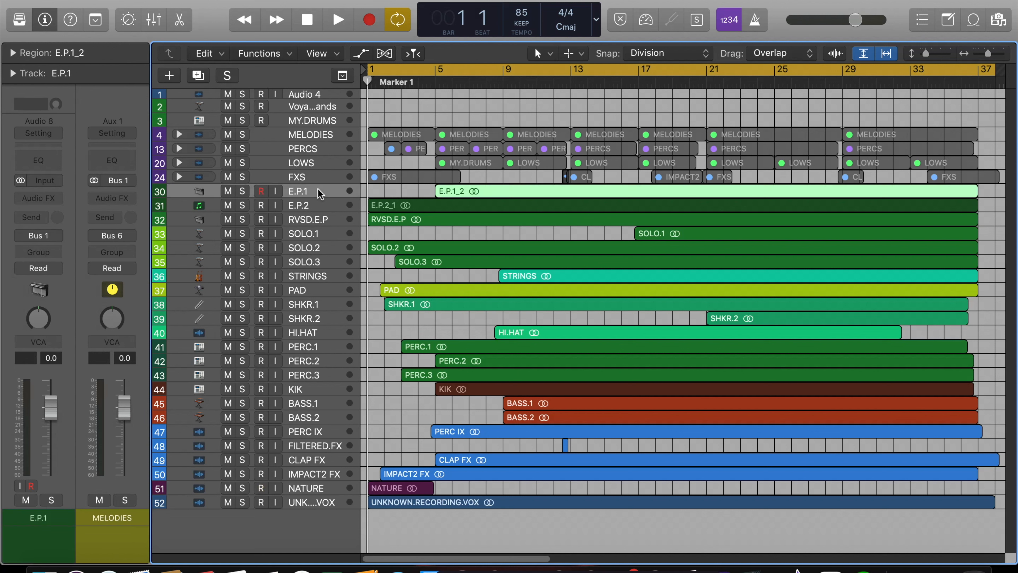
click(327, 285)
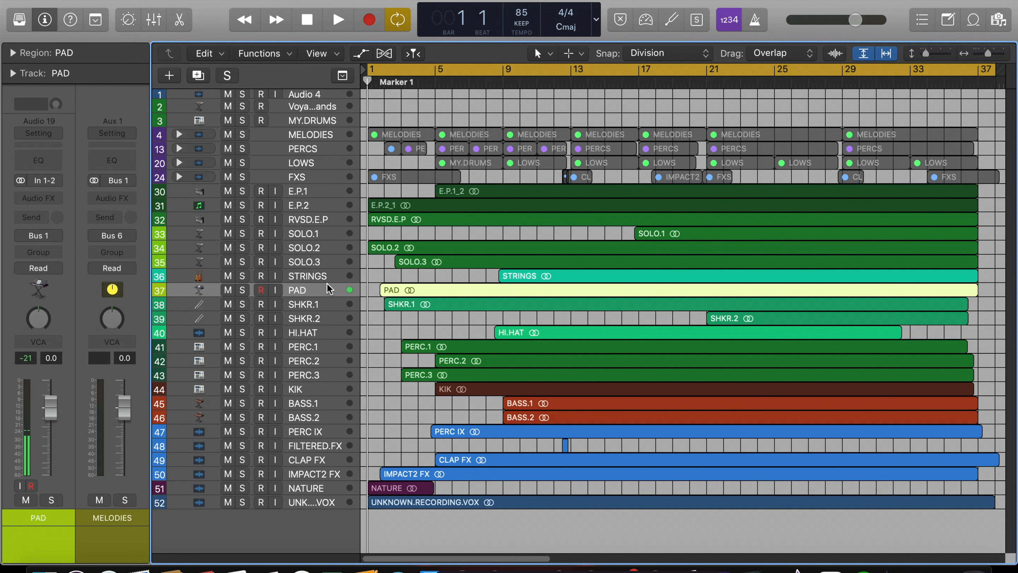
key(x)
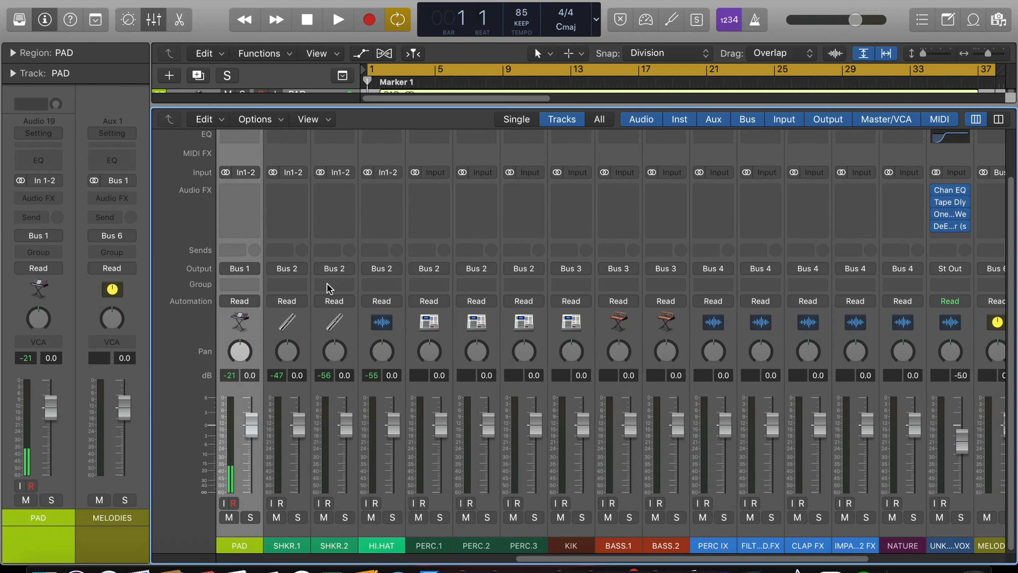
scroll(467, 272, right, 10)
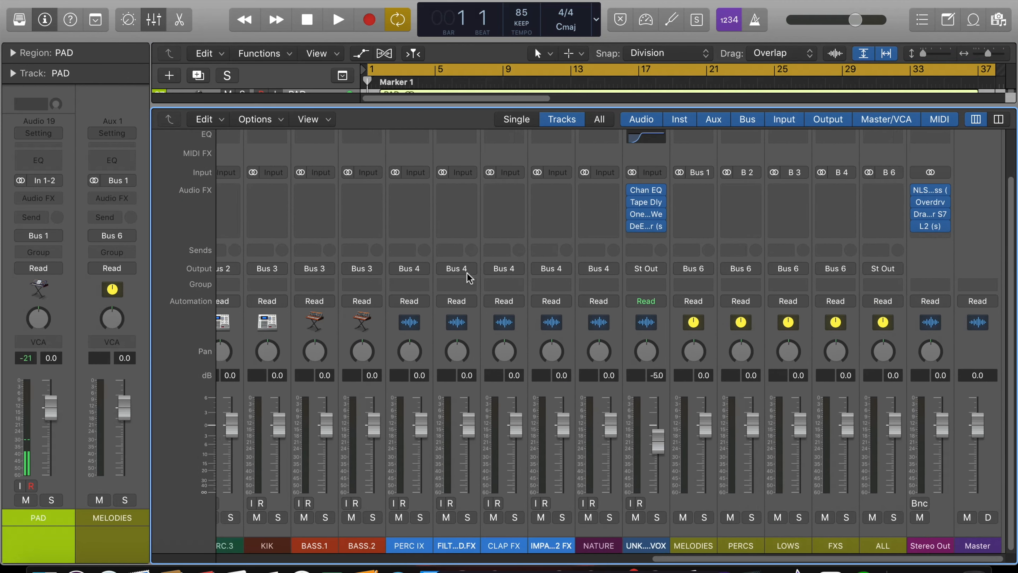
key(x)
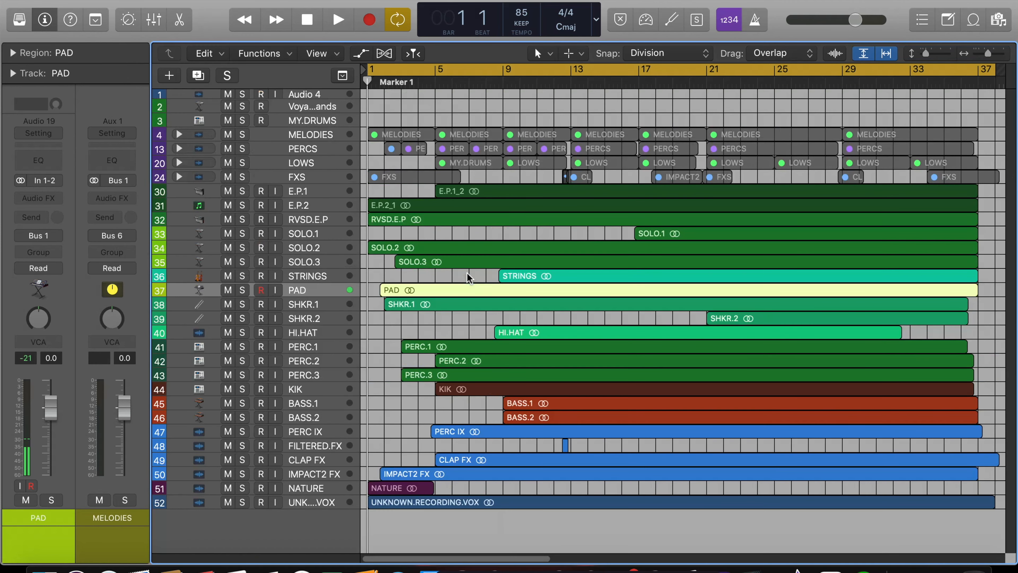
right_click(112, 518)
click(140, 524)
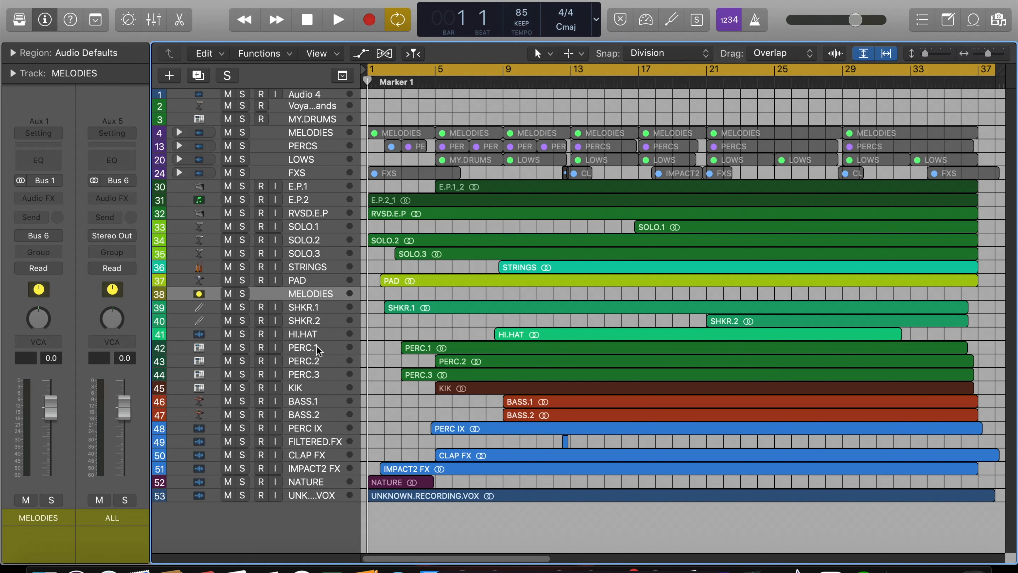
Add a new audio track below the bounced PERC.3 track and reassign it to the PERCS (Aux 2) channel
click(321, 374)
key(alt+super+a)
right_click(329, 388)
mouse_move(380, 330)
mouse_move(539, 352)
mouse_move(641, 363)
click(795, 409)
Duplicate the bounced BASS.2 track's settings to a new track below it and reassign that track to LOWS (Aux 3)
click(326, 428)
click(198, 75)
right_click(320, 424)
mouse_move(480, 330)
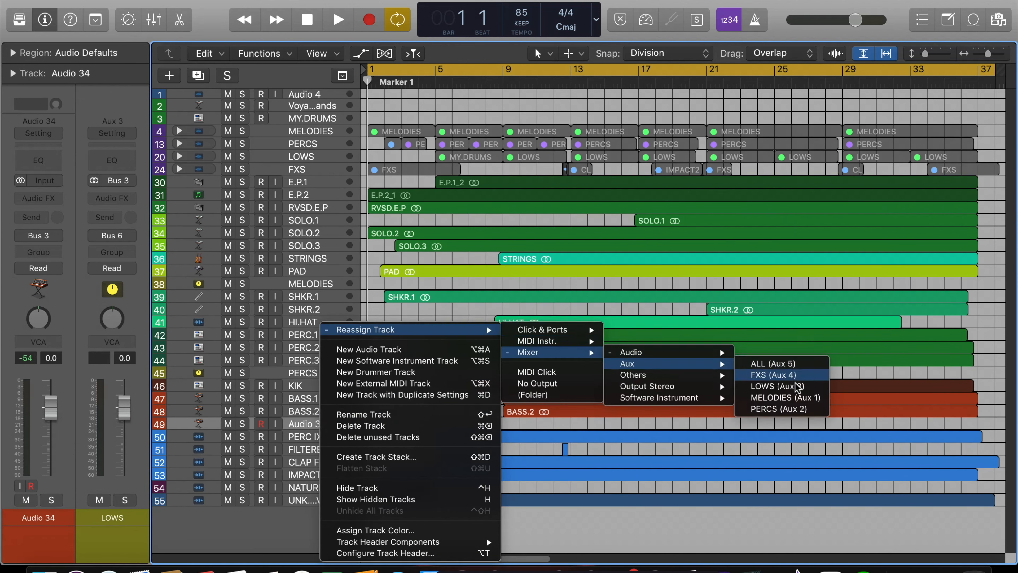
click(795, 386)
Duplicate the bounced NATURE track's settings to a new track below it and reassign that track to FXS (Aux 4)
click(326, 487)
click(198, 75)
right_click(320, 480)
mouse_move(539, 353)
mouse_move(641, 363)
click(796, 375)
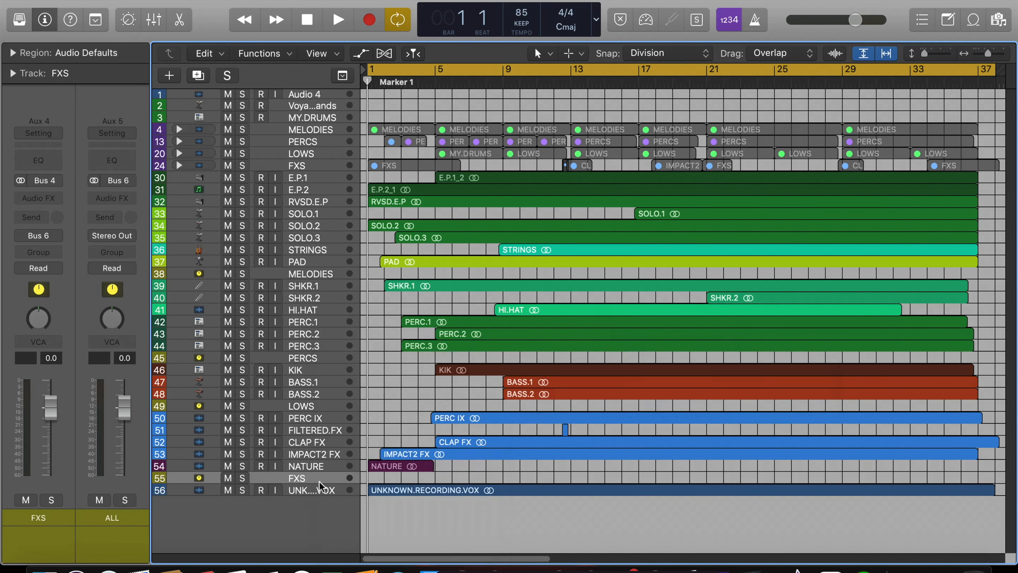
Examine the mixer to check where the MELODIES, PERCS, LOWS, FXS and ALL aux channels sit and how they are routed
key(x)
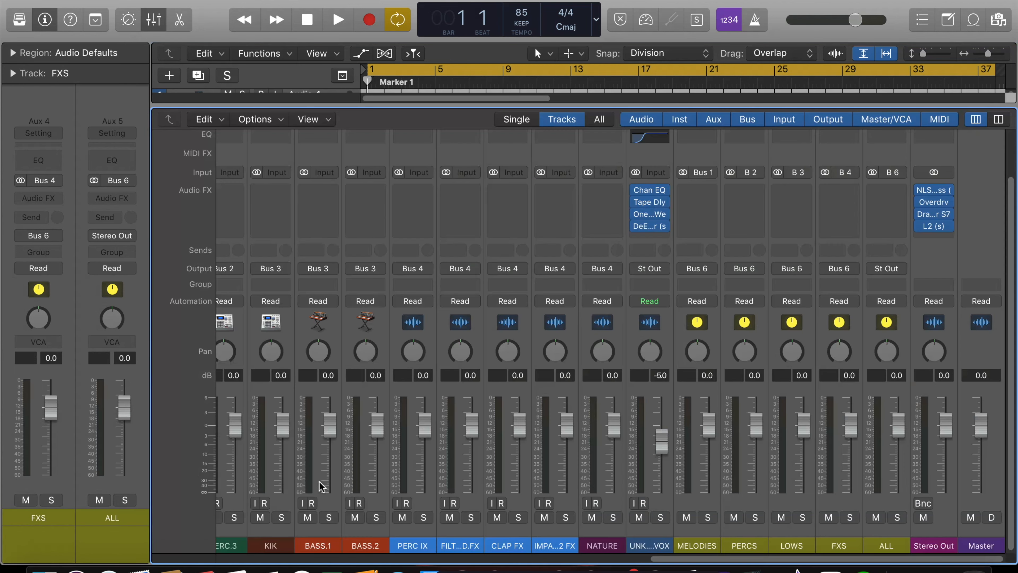
scroll(447, 401, left, 8)
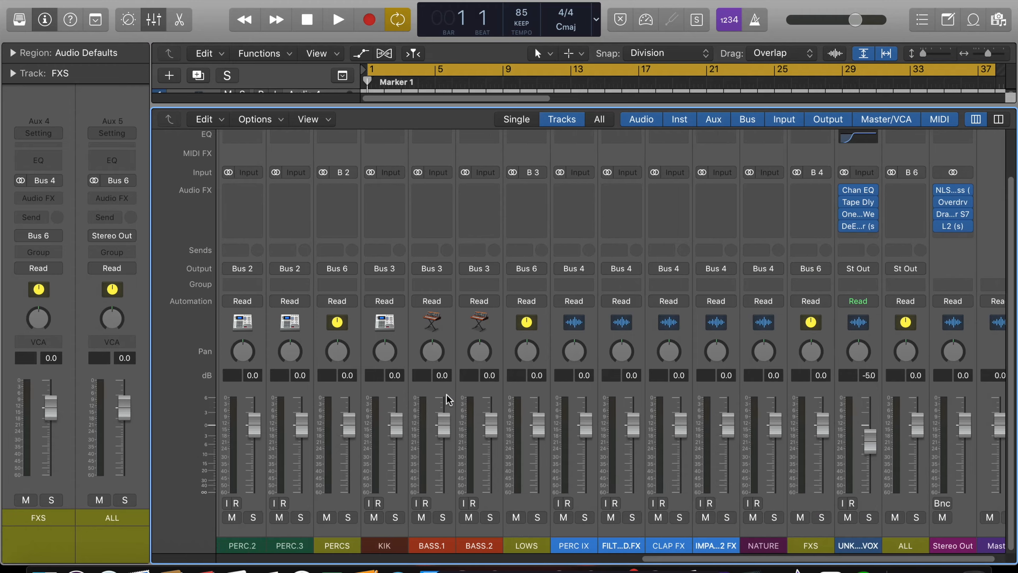
scroll(574, 425, left, 8)
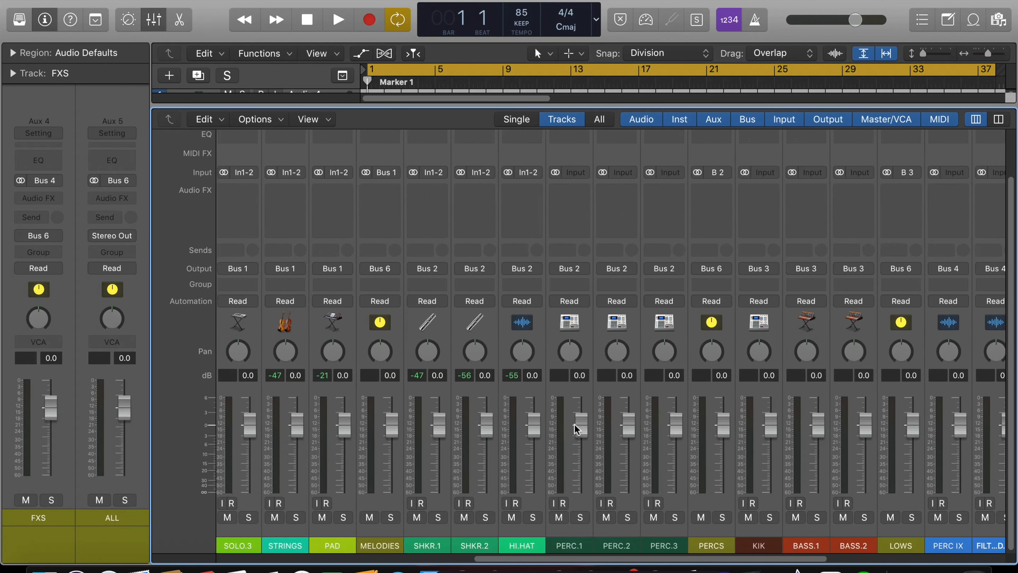
scroll(574, 424, right, 8)
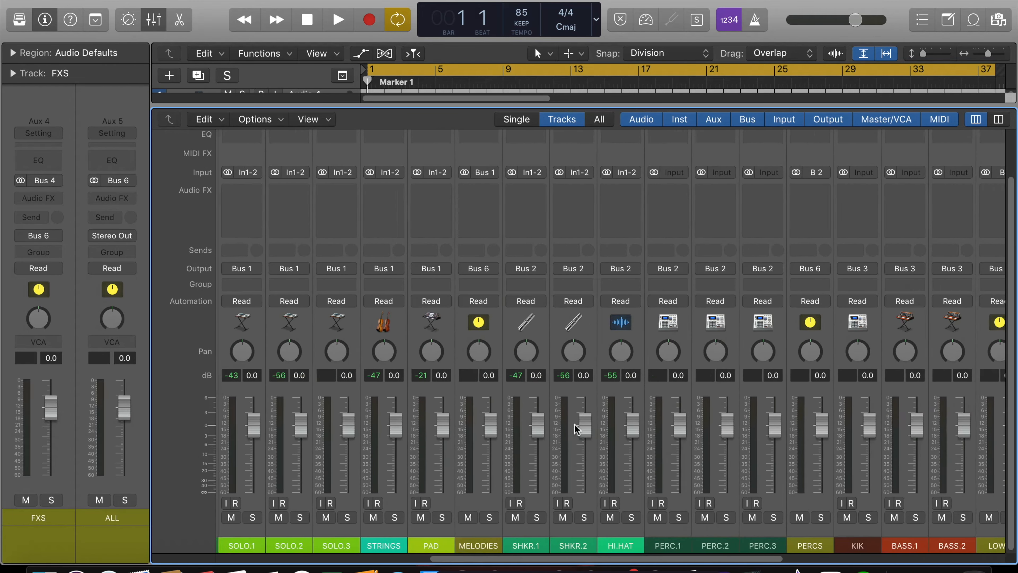
key(x)
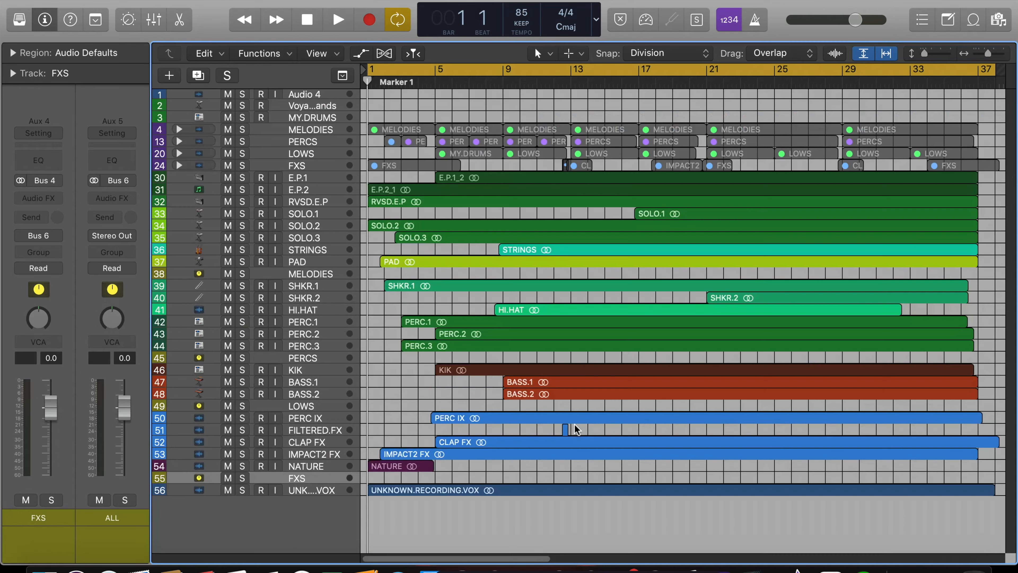
scroll(547, 413, right, 5)
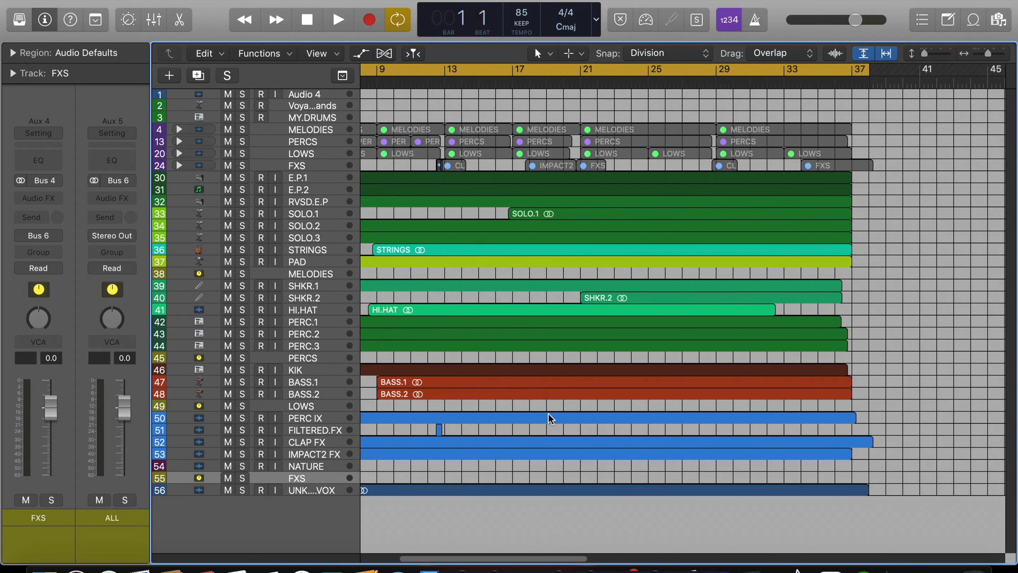
scroll(548, 413, left, 3)
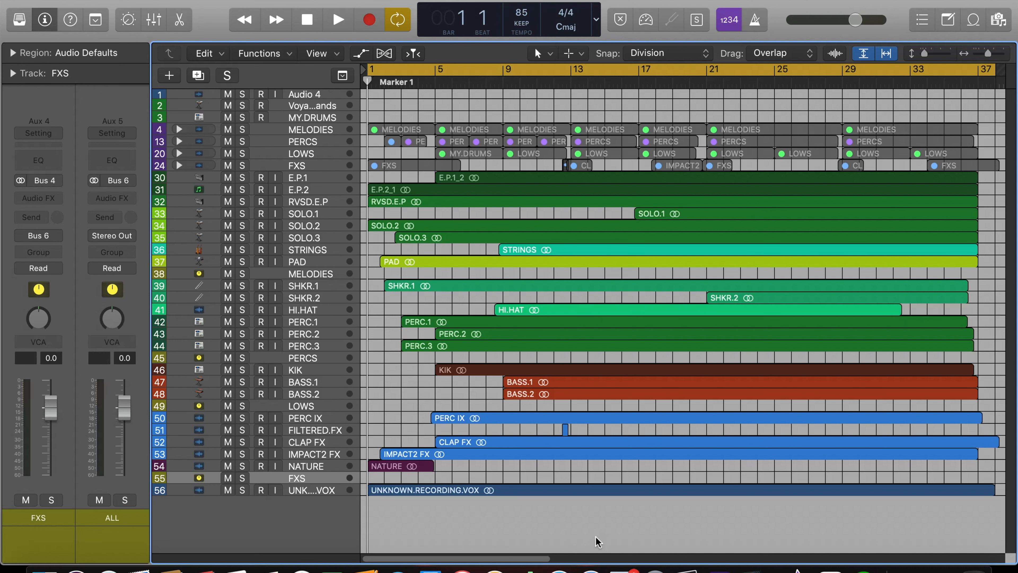
key(x)
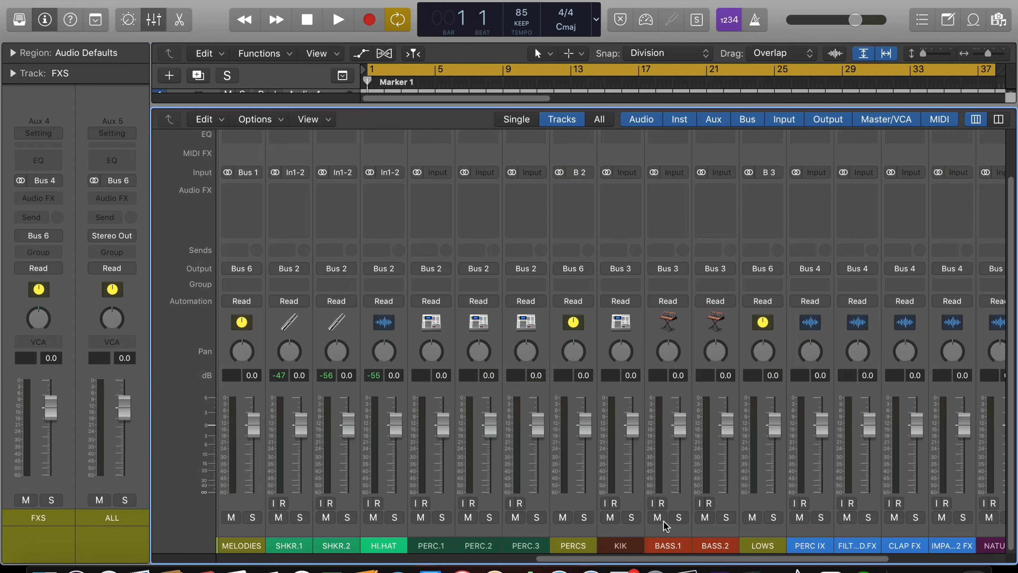
scroll(666, 524, right, 10)
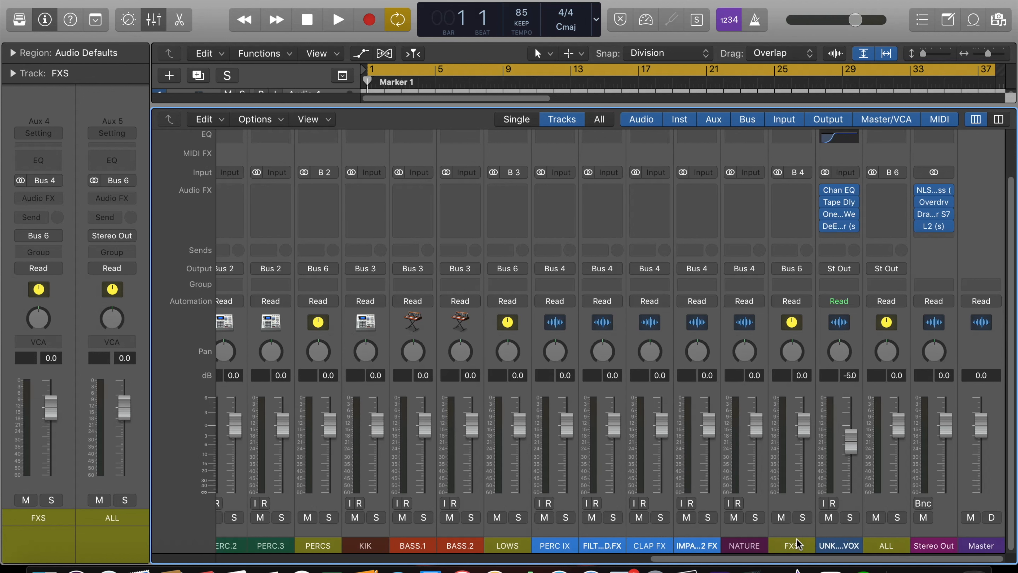
Add a send from the LOWS aux to Bus 8 and name the new aux channel LOW.PRLL
scroll(574, 252, left, 2)
click(575, 252)
mouse_move(569, 311)
click(659, 193)
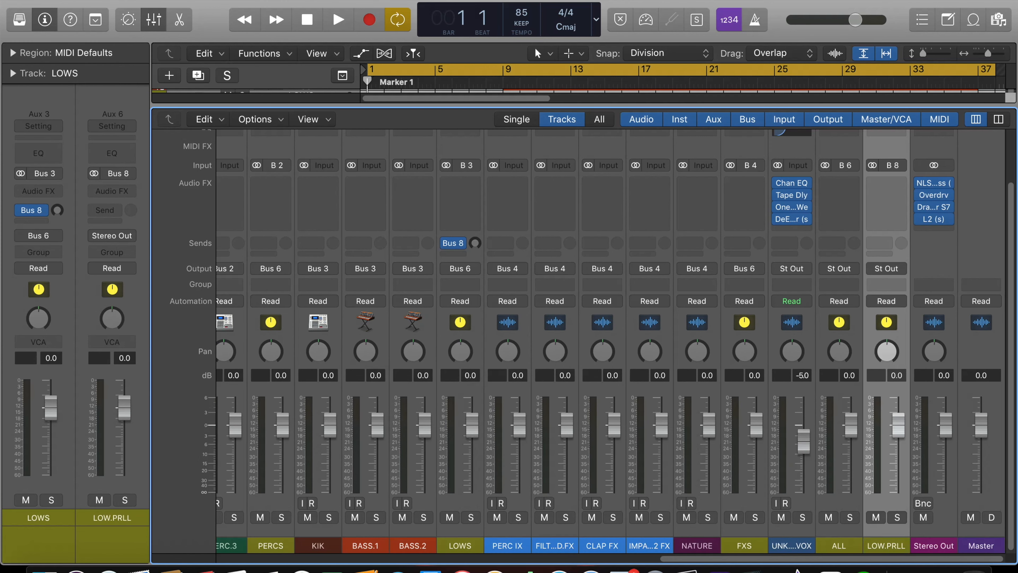
Add a second send from LOWS to Bus 9 and name the new aux channel LOW.BITE
click(452, 254)
mouse_move(467, 316)
click(547, 205)
double_click(933, 546)
text(LOW.)
key(BackSpace)
key(BackSpace)
key(BackSpace)
key(BackSpace)
text(R)
key(BackSpace)
text(LOW.DIST)
key(Return)
Add a send from the PERCS aux to Bus 10 and name the new aux channel RVRB.1
scroll(807, 493, left, 5)
click(445, 508)
click(435, 254)
click(726, 362)
double_click(886, 546)
text(RVRB)
key(Return)
Add sends from the MELODIES and FXS auxes to Bus 11 and name the new aux channel RVRB.2
scroll(868, 401, left, 10)
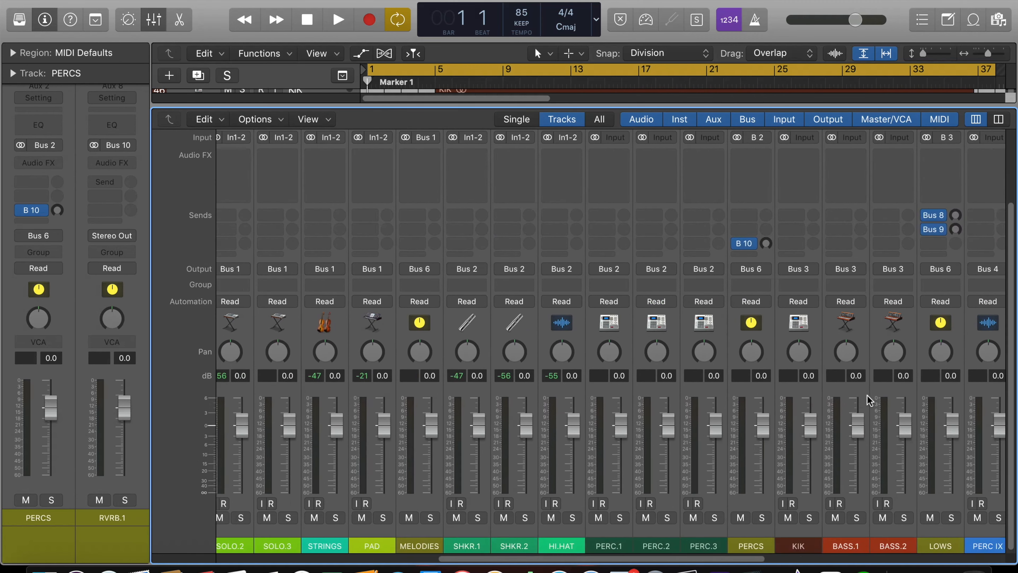
click(464, 255)
click(465, 255)
click(686, 345)
click(675, 473)
click(656, 243)
mouse_move(663, 305)
click(757, 227)
scroll(709, 363, right, 3)
double_click(886, 545)
text(RVRB.2)
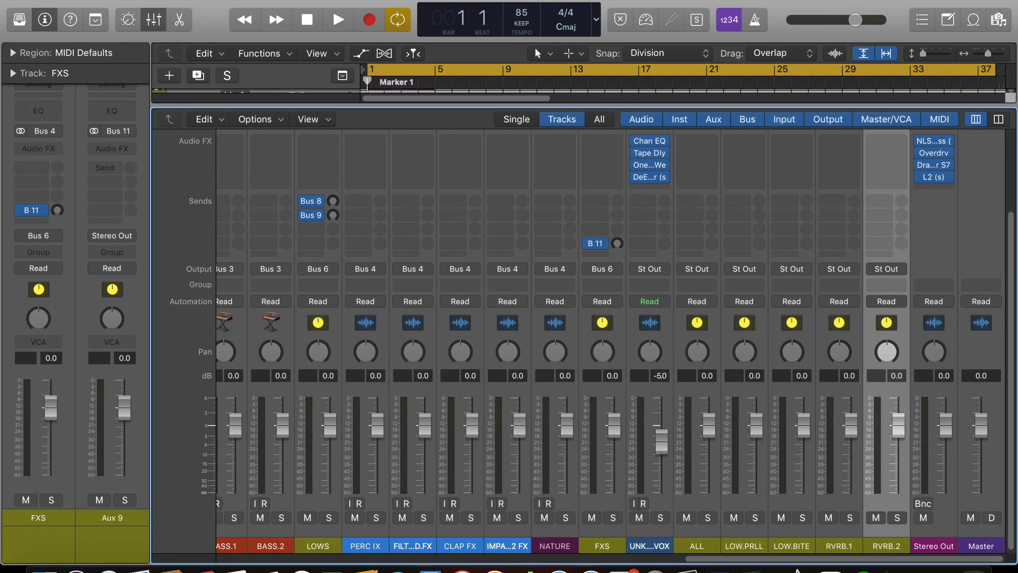
Add sends from RVRB.1 and RVRB.2 to Bus 12 and name the new aux channel DELAY
shift+click(849, 535)
click(831, 253)
mouse_move(842, 321)
click(951, 239)
double_click(936, 546)
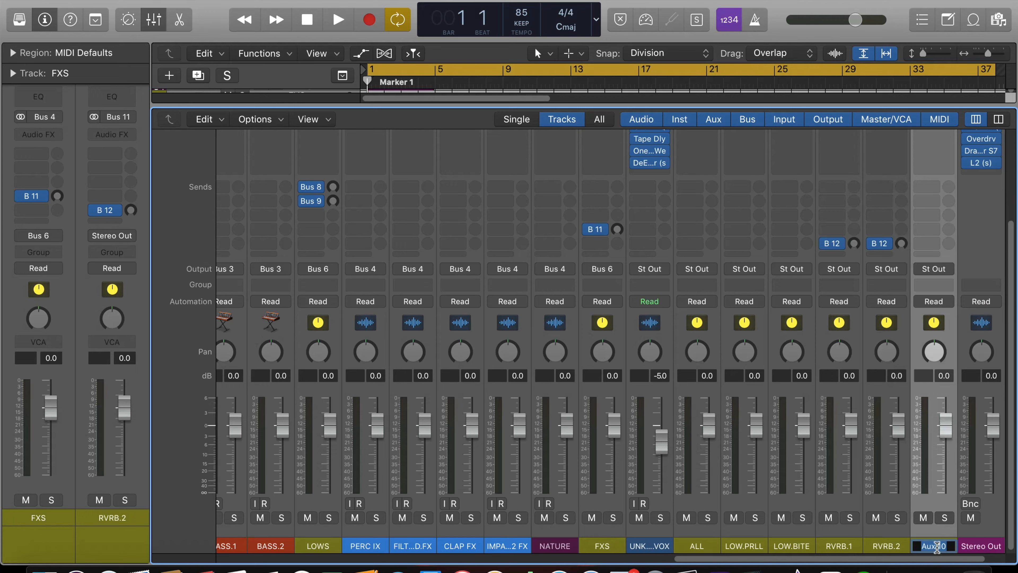
Assign a bright magenta channel strip color to the ALL aux channel
scroll(796, 466, left, 5)
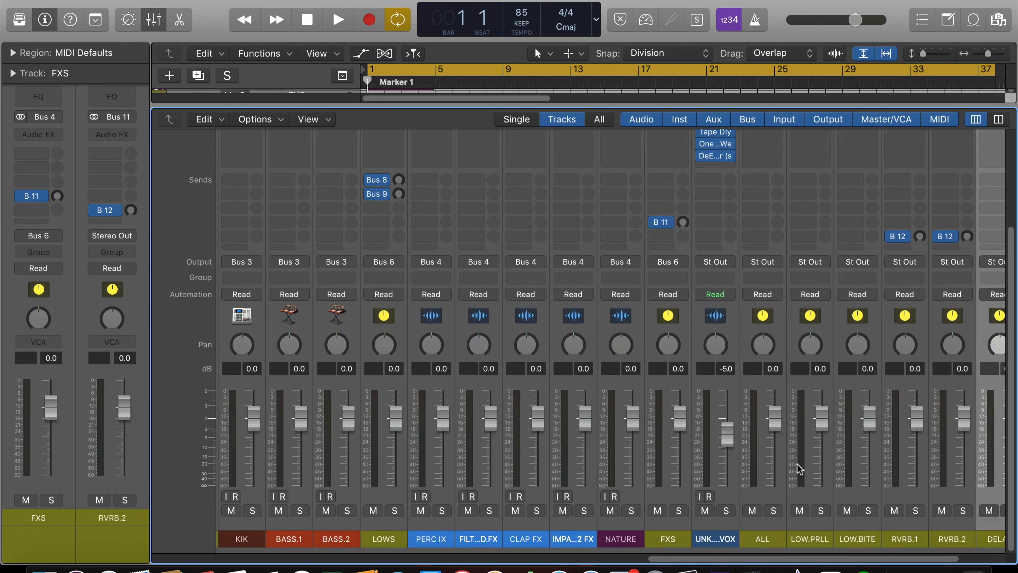
scroll(676, 502, left, 10)
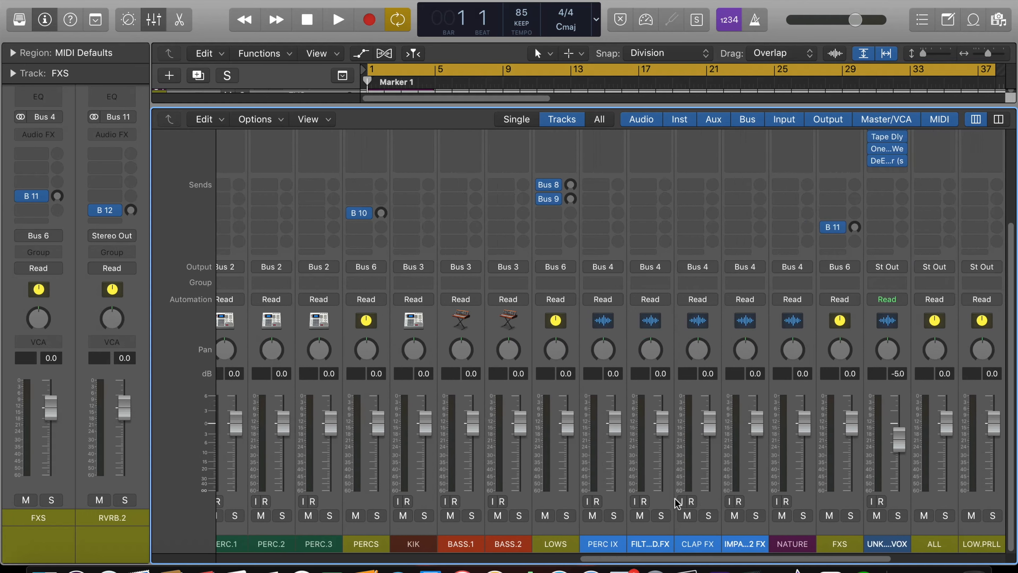
scroll(527, 502, left, 15)
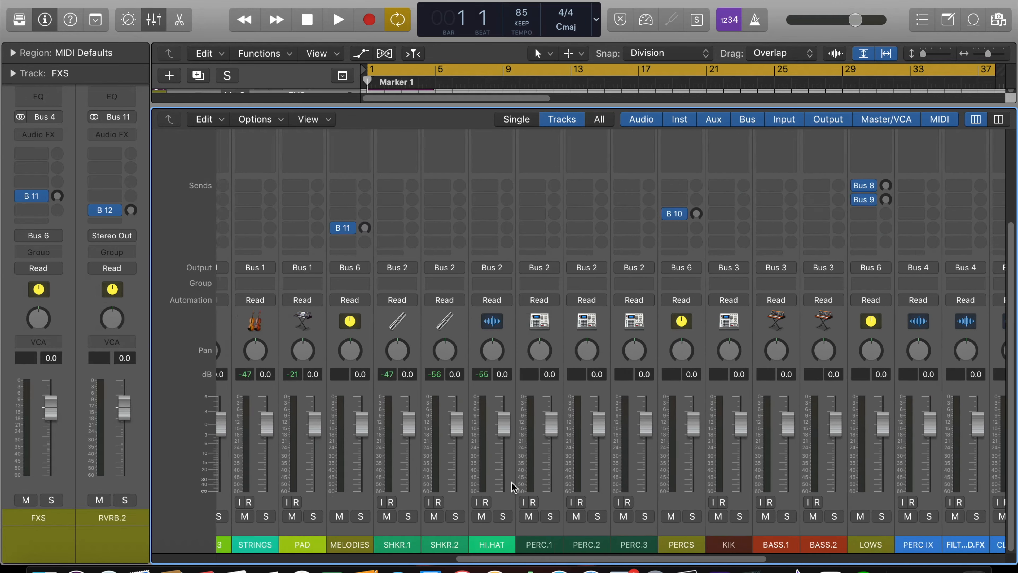
scroll(511, 487, right, 15)
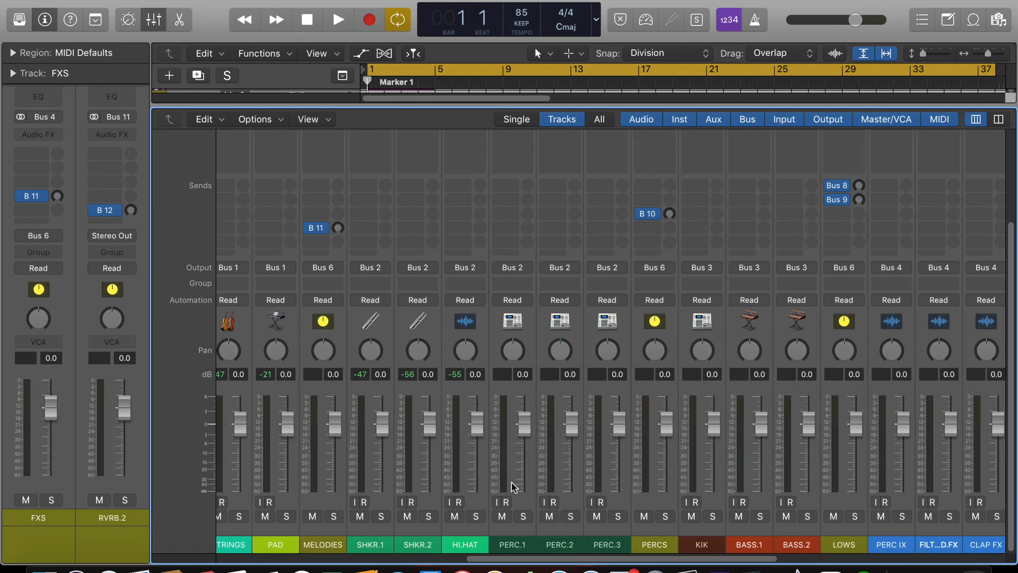
scroll(511, 482, right, 5)
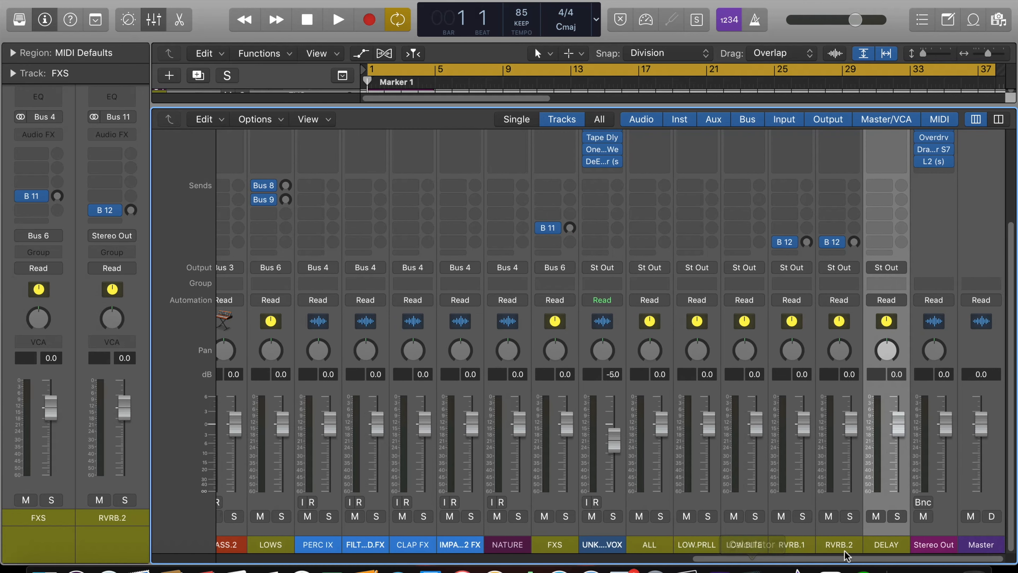
click(670, 506)
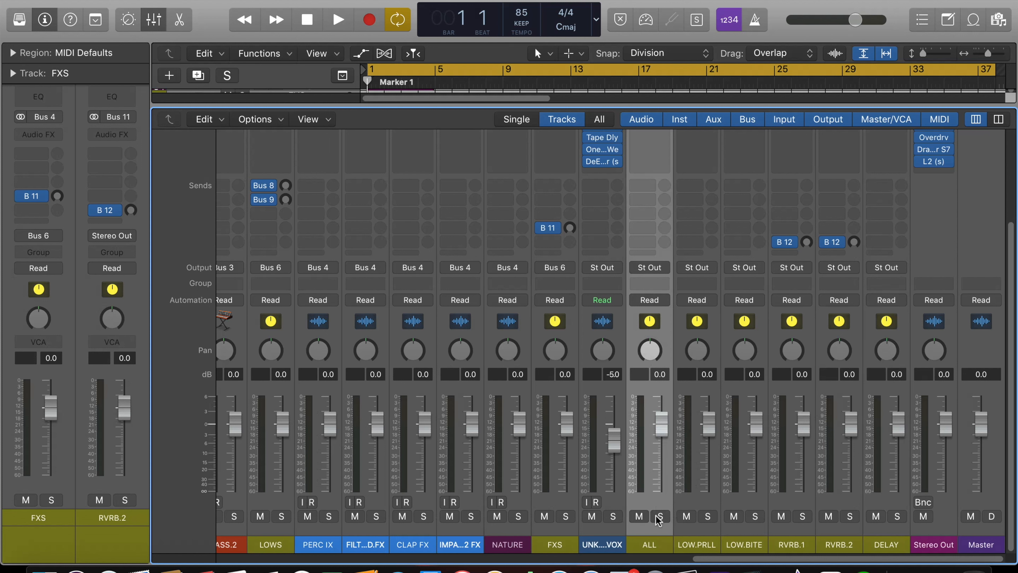
right_click(653, 539)
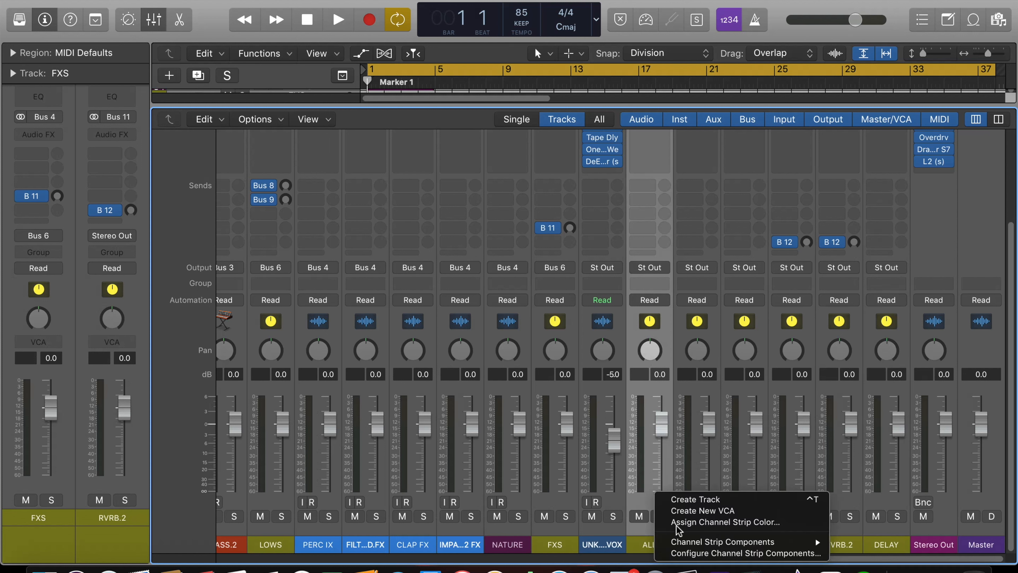
click(686, 522)
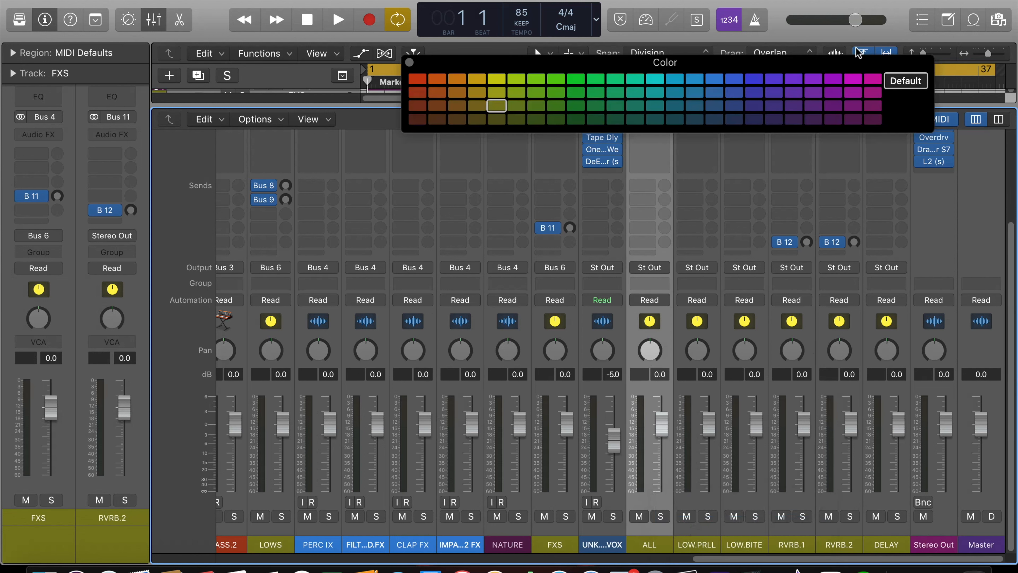
click(853, 79)
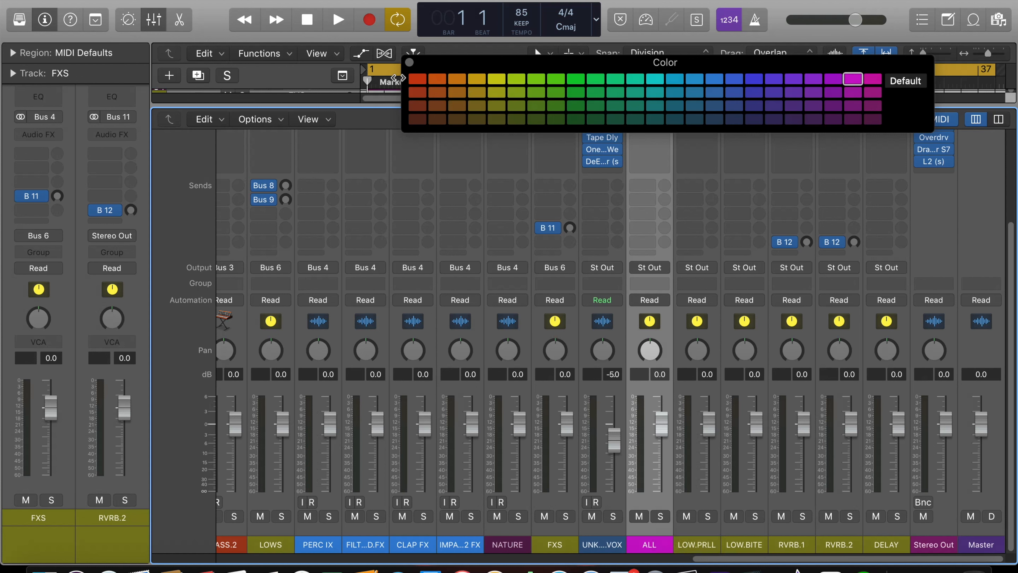
click(408, 62)
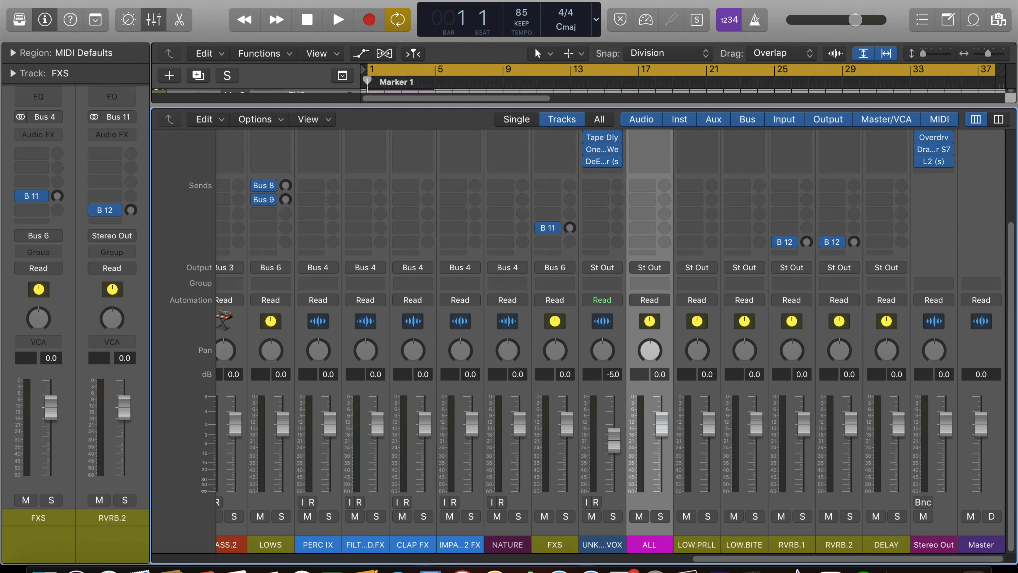
click(160, 20)
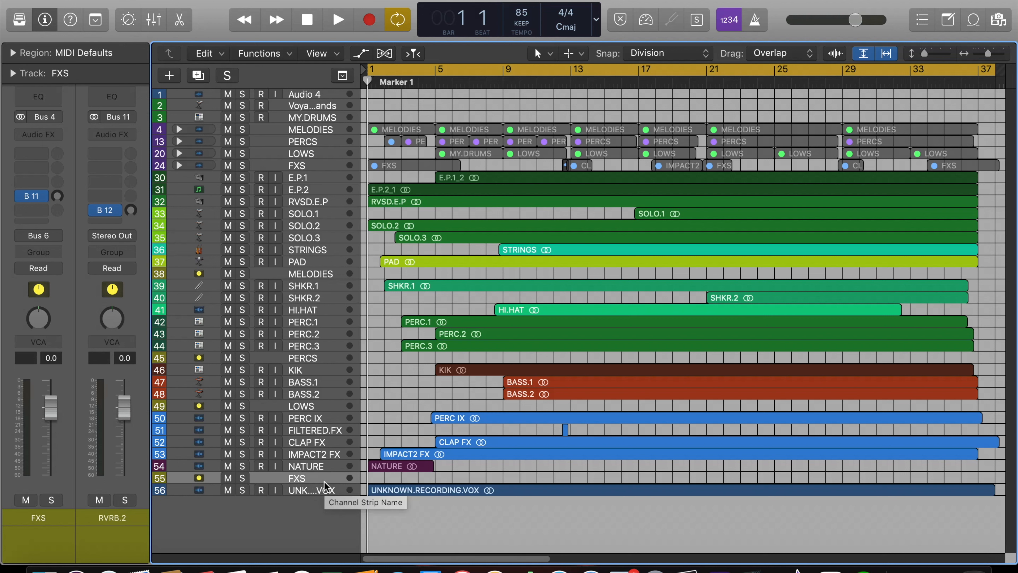
key(x)
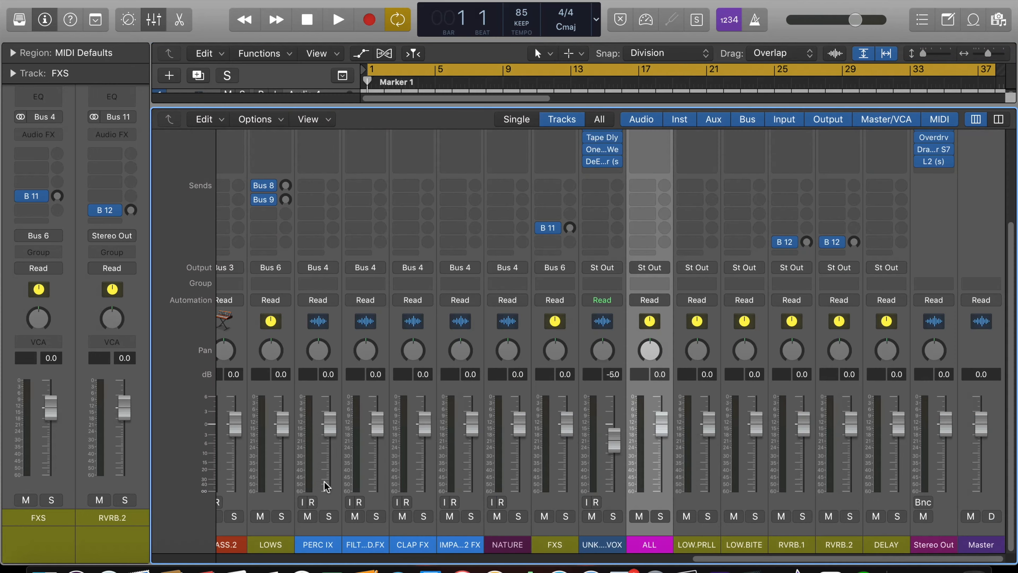
click(717, 505)
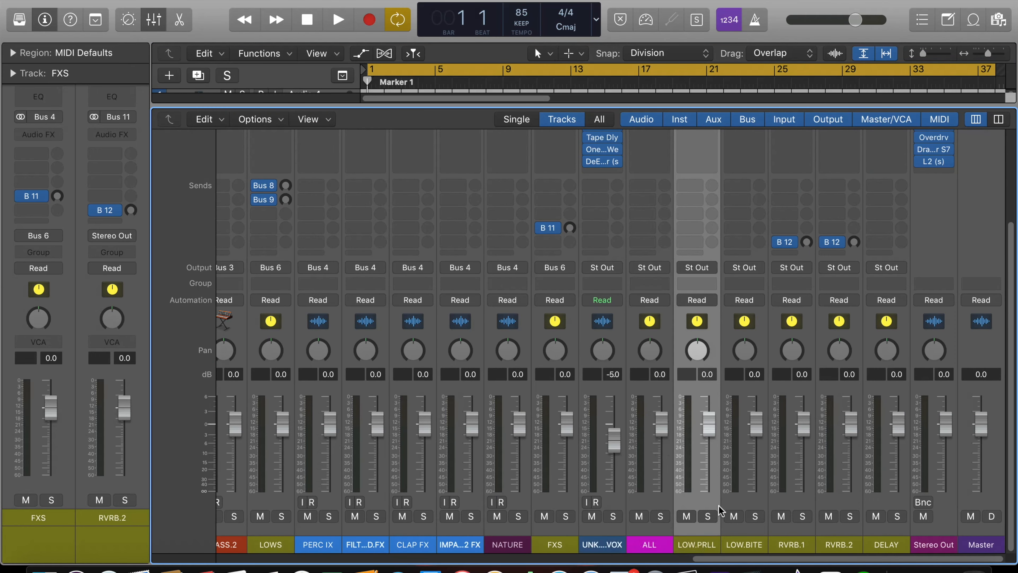
key(x)
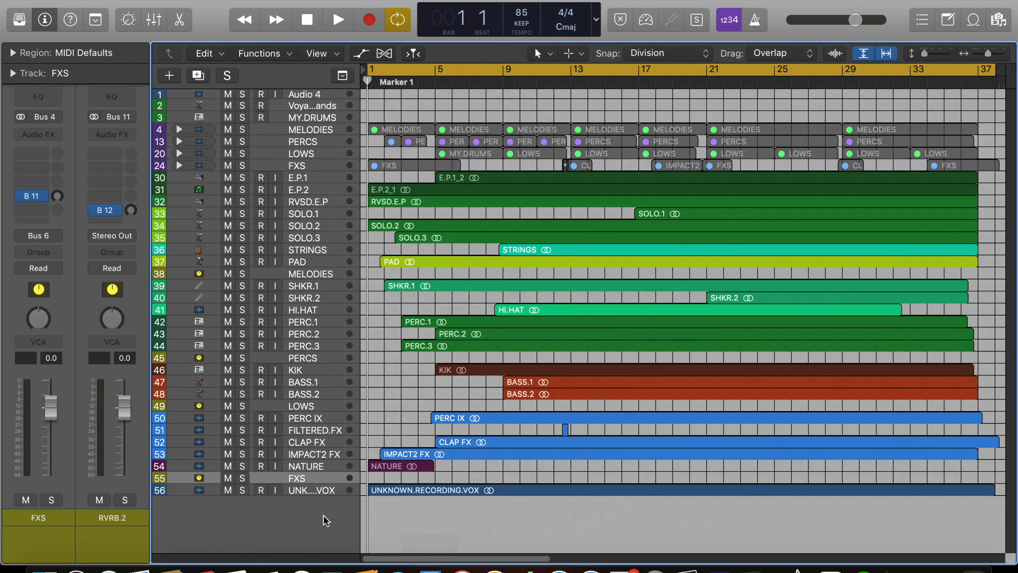
Create one software instrument track with an empty channel strip below the UNKNOWN.RECORDING.VOX track
click(314, 491)
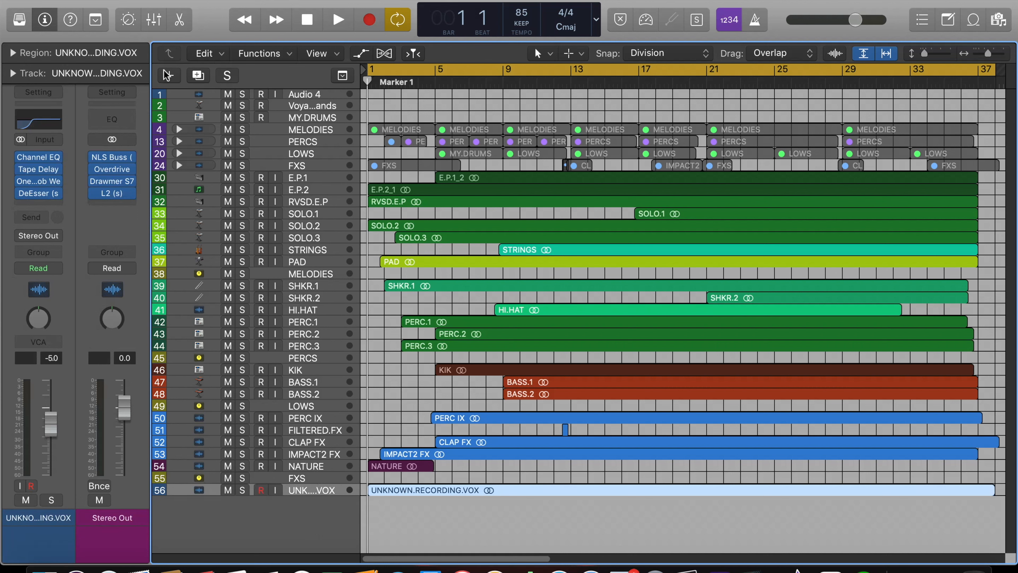
click(167, 75)
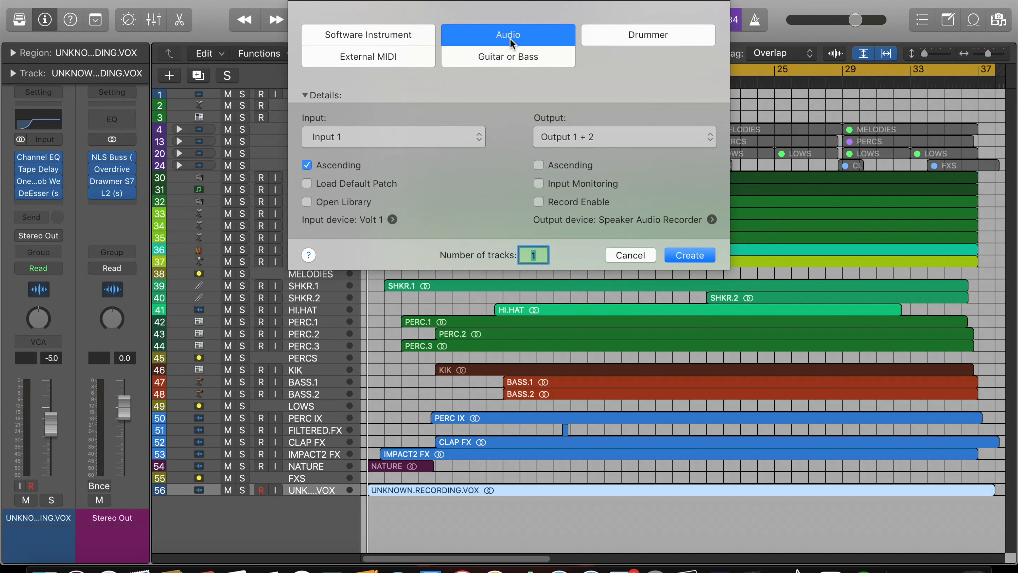
click(394, 35)
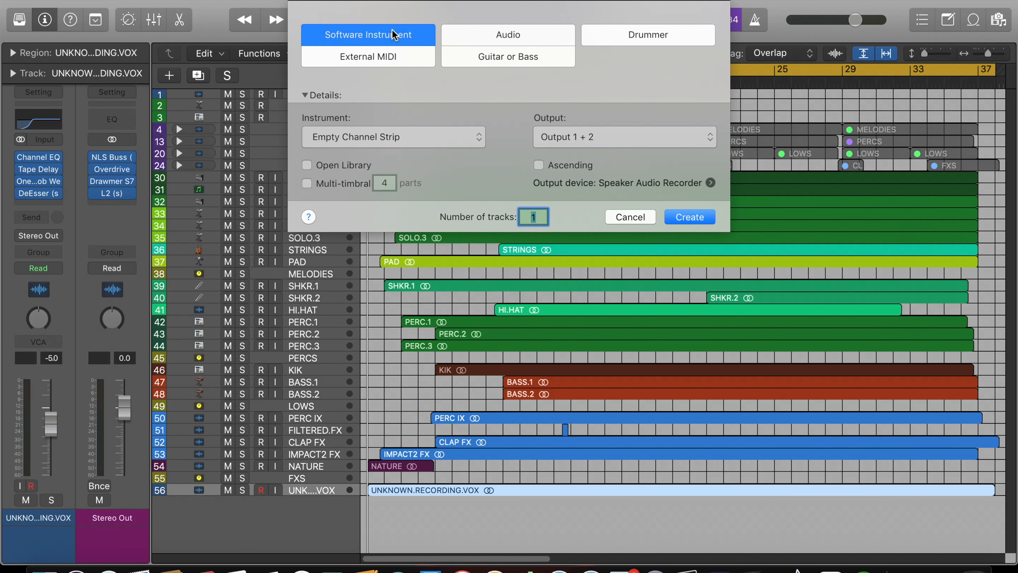
click(696, 218)
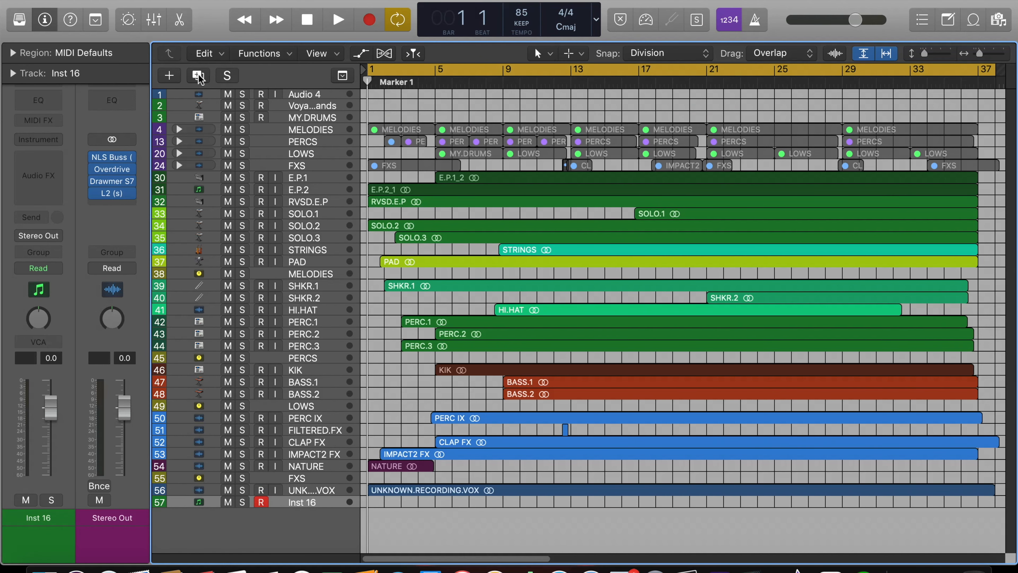
Duplicate the new instrument track five times and select the first track of the set
key(x)
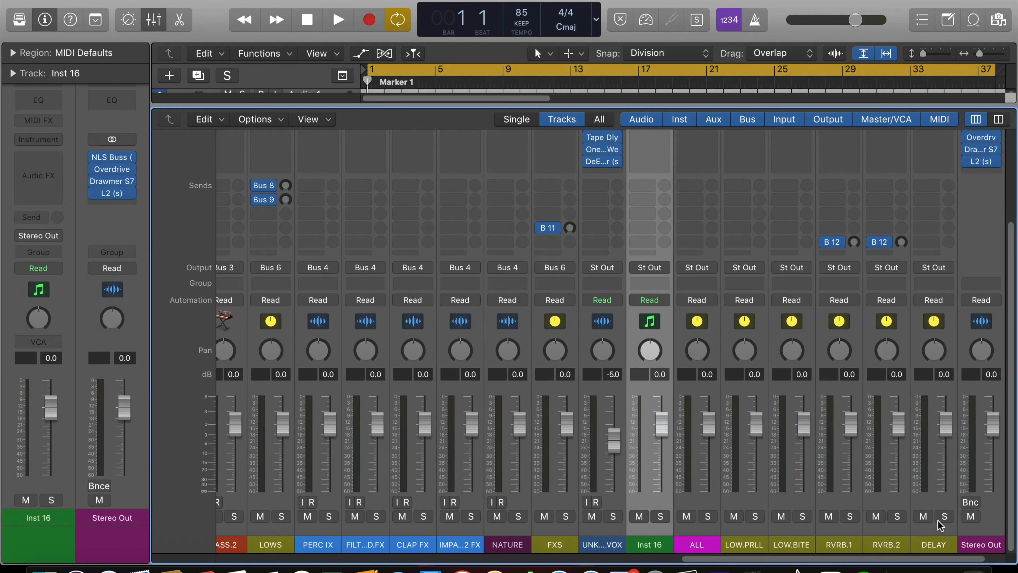
key(x)
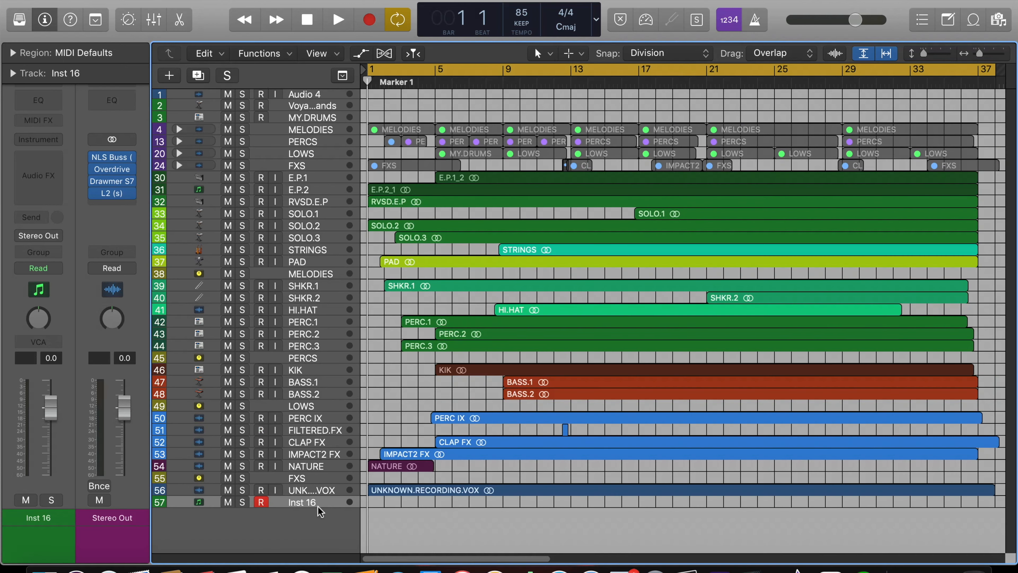
click(198, 75)
click(197, 75)
click(198, 76)
click(198, 76)
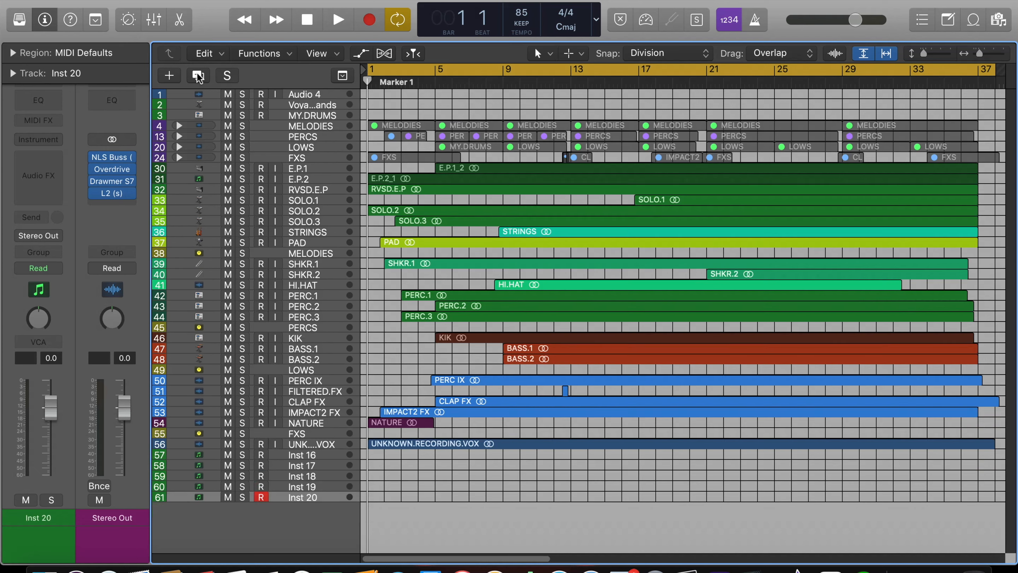
click(197, 76)
click(334, 455)
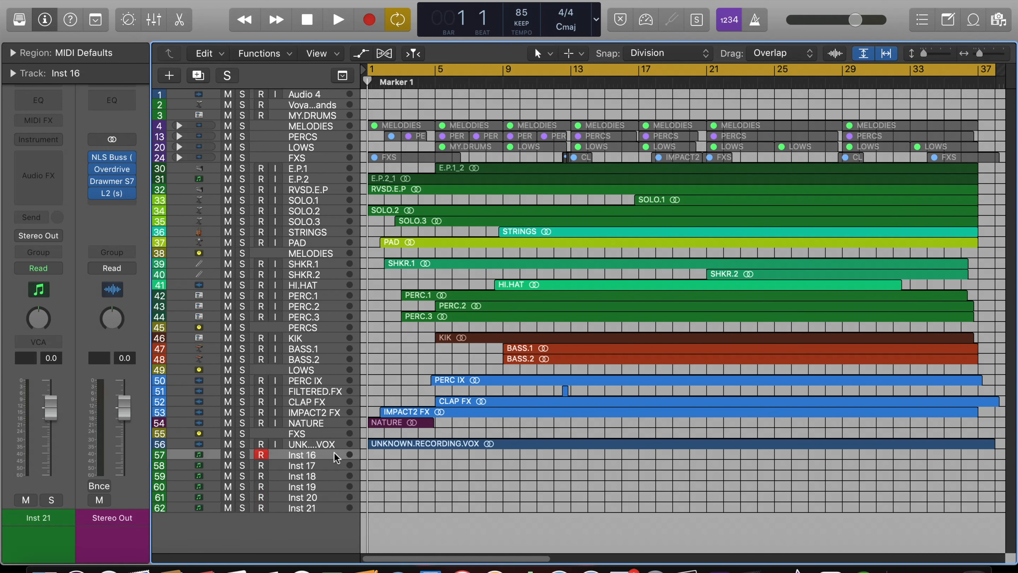
Reassign the Inst 16 track to the LOW.PRLL aux (Aux 6) and the Inst 17 track to LOW.BITE (Aux 7)
right_click(335, 456)
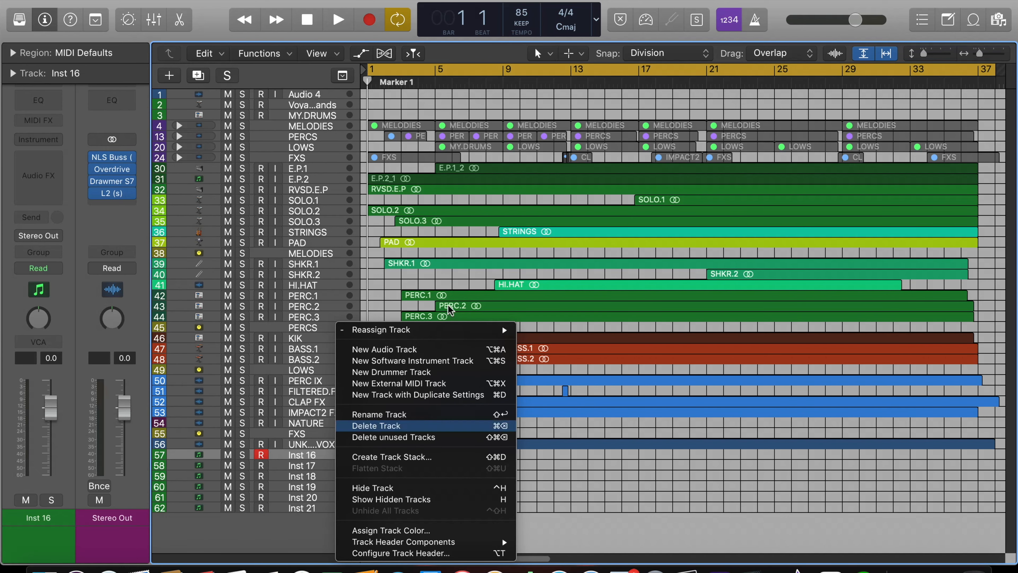
mouse_move(461, 331)
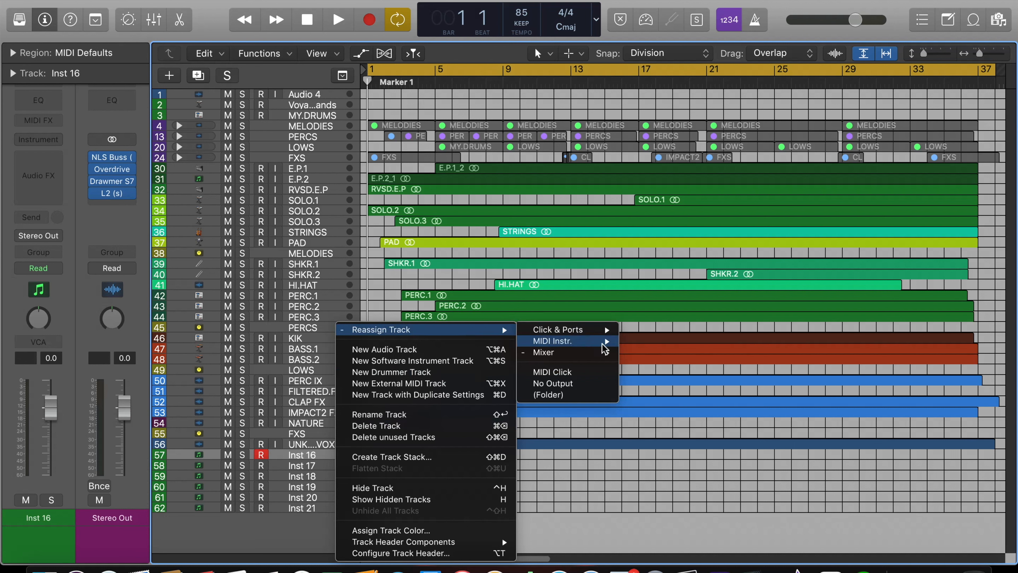
mouse_move(599, 351)
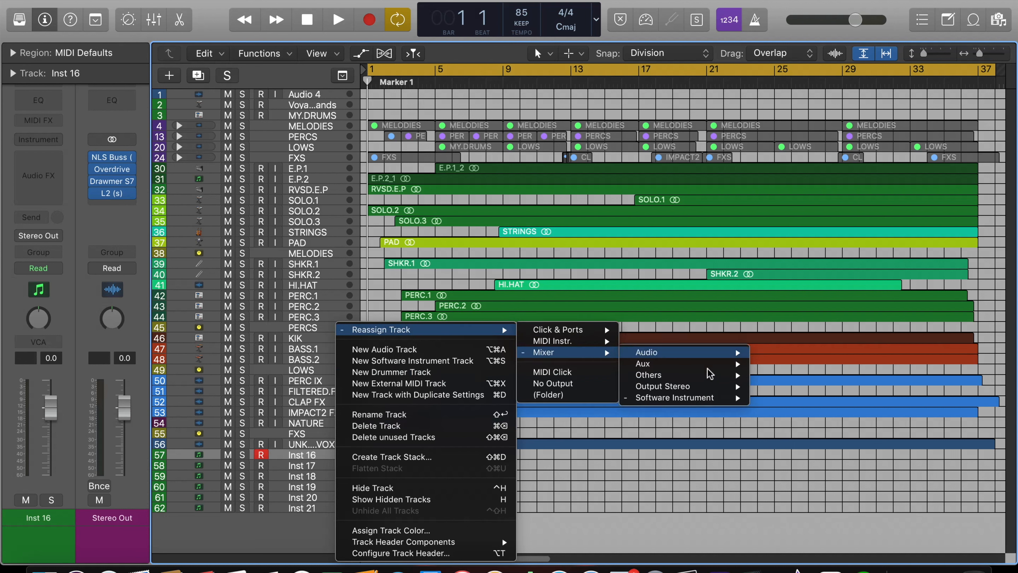
mouse_move(697, 364)
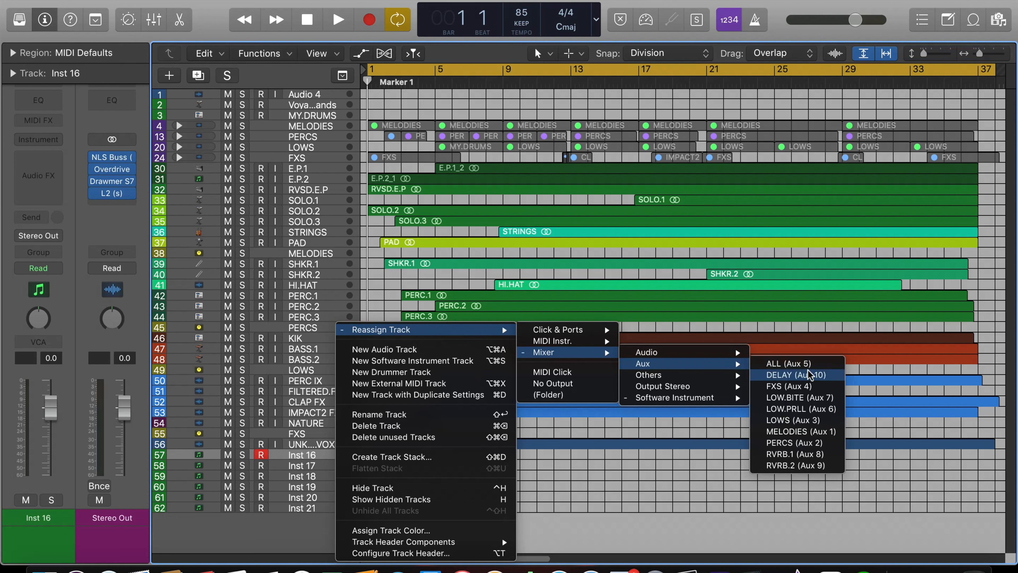
click(817, 409)
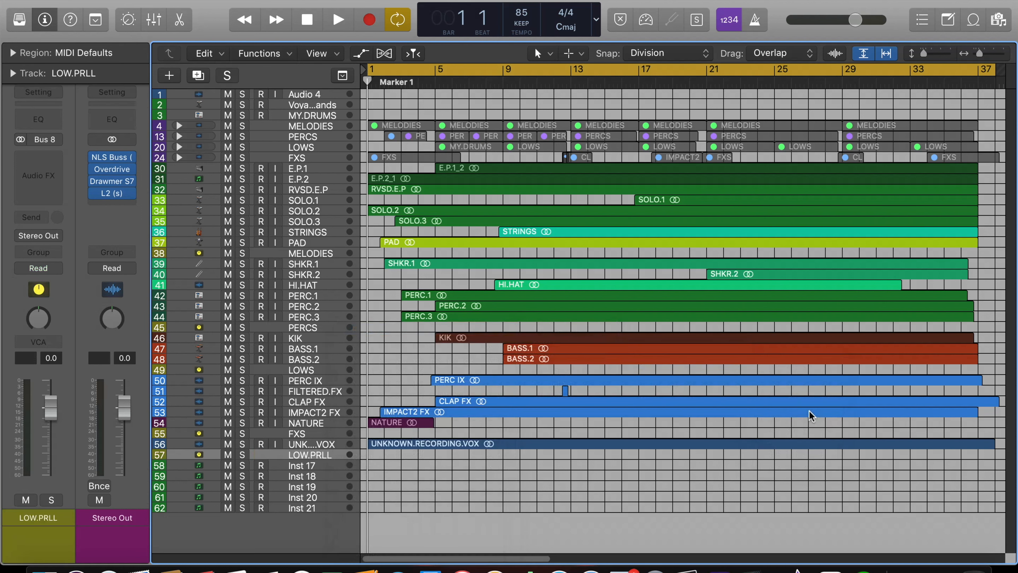
right_click(287, 465)
mouse_move(504, 352)
mouse_move(637, 364)
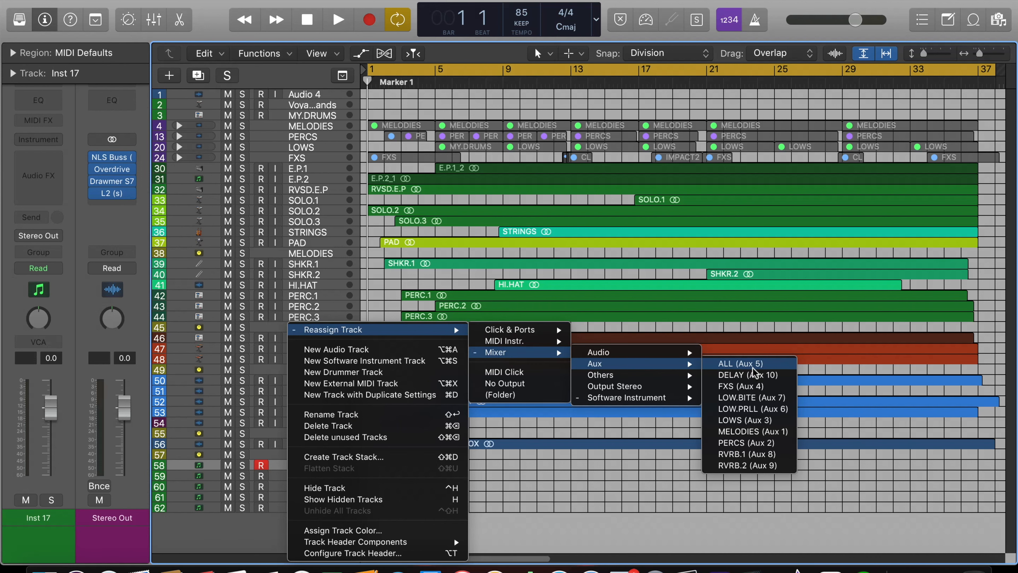
click(751, 397)
Reassign the Inst 18 track to the RVRB.1 aux (Aux 8) and the Inst 19 track to RVRB.2 (Aux 9)
right_click(273, 475)
mouse_move(433, 329)
mouse_move(497, 353)
mouse_move(625, 364)
click(737, 453)
right_click(275, 486)
mouse_move(497, 352)
mouse_move(637, 364)
click(742, 465)
Reassign the Inst 20 track to the DELAY aux (Aux 10) and the Inst 21 track to ALL (Aux 5)
right_click(273, 497)
mouse_move(432, 330)
mouse_move(497, 353)
mouse_move(637, 364)
click(745, 375)
right_click(272, 508)
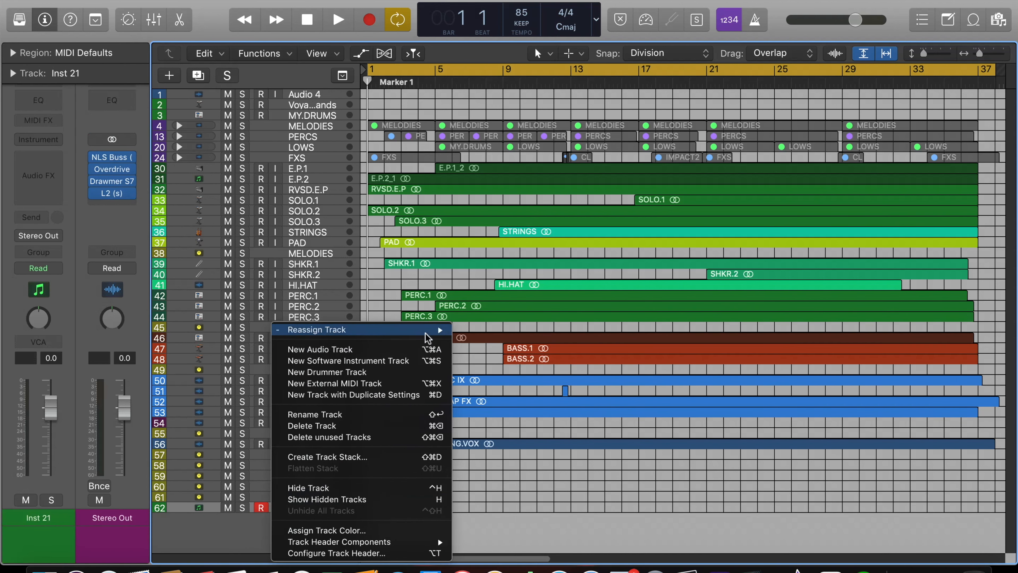
mouse_move(497, 352)
mouse_move(637, 365)
click(741, 363)
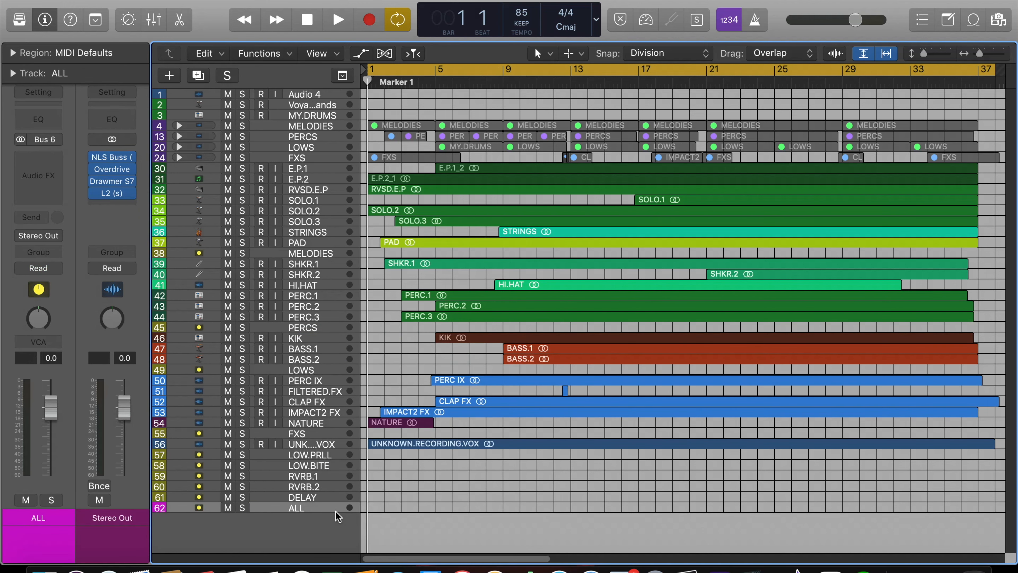
In the mixer, set the outputs of LOW.PRLL, LOW.BITE, RVRB.1, RVRB.2 and DELAY to Bus 6
key(x)
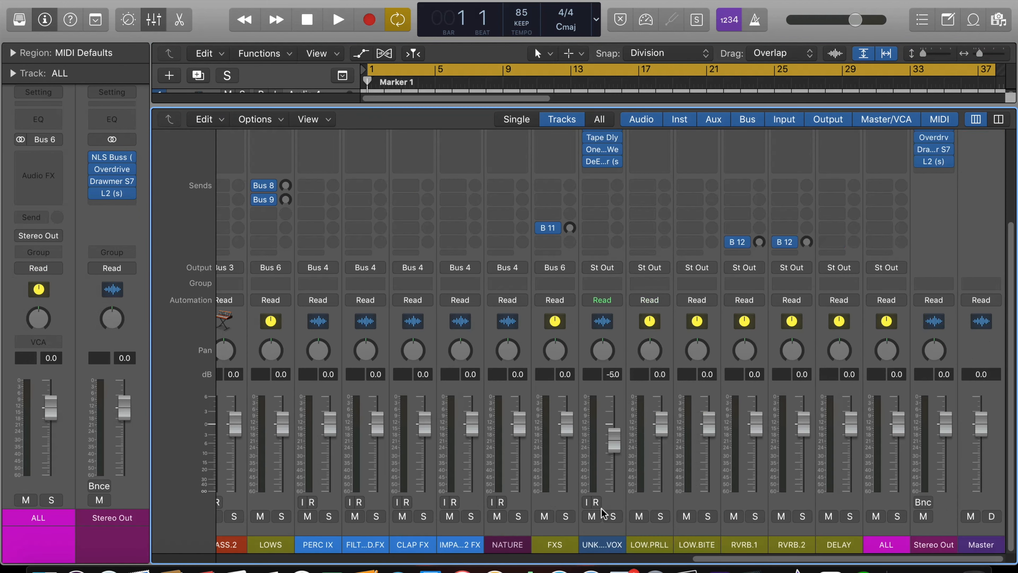
mouse_move(660, 527)
mouse_down()
mouse_move(840, 530)
mouse_move(661, 521)
mouse_up()
double_click(840, 268)
click(744, 267)
click(845, 200)
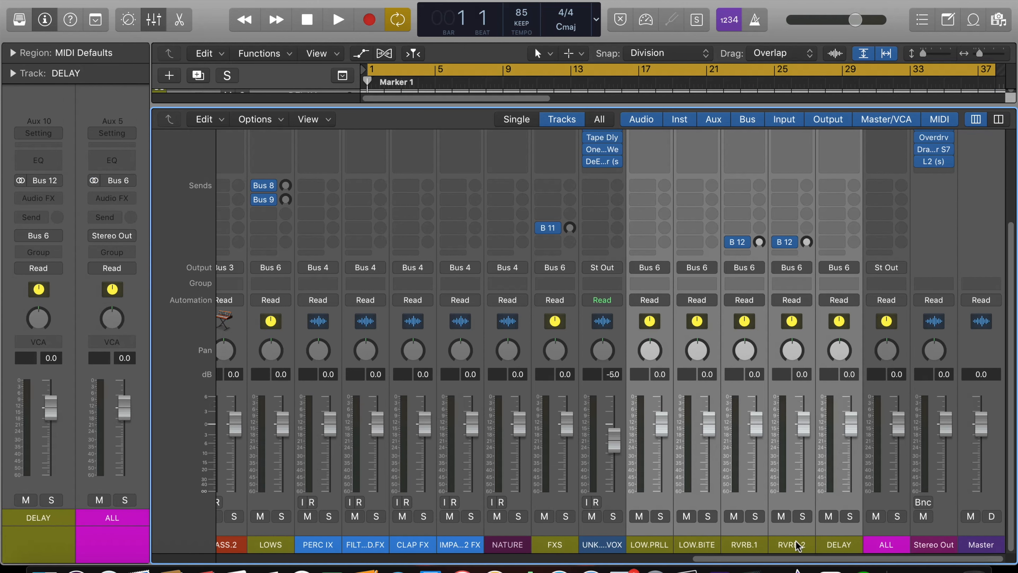
click(841, 535)
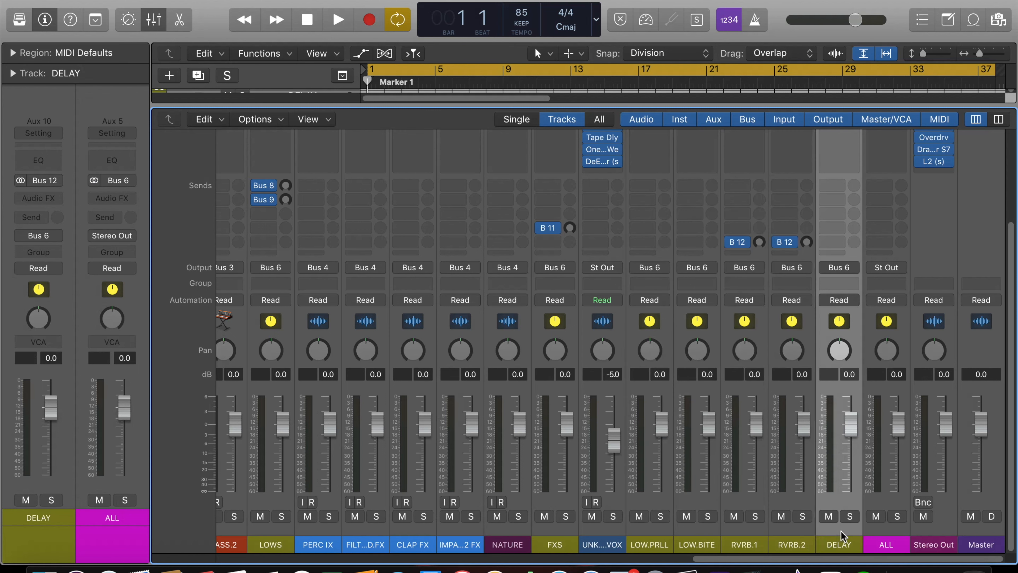
Check the ALL channel strip and its routing into Stereo Out, and close the mixer
click(898, 530)
scroll(651, 527, right, 3)
scroll(651, 527, up, 1)
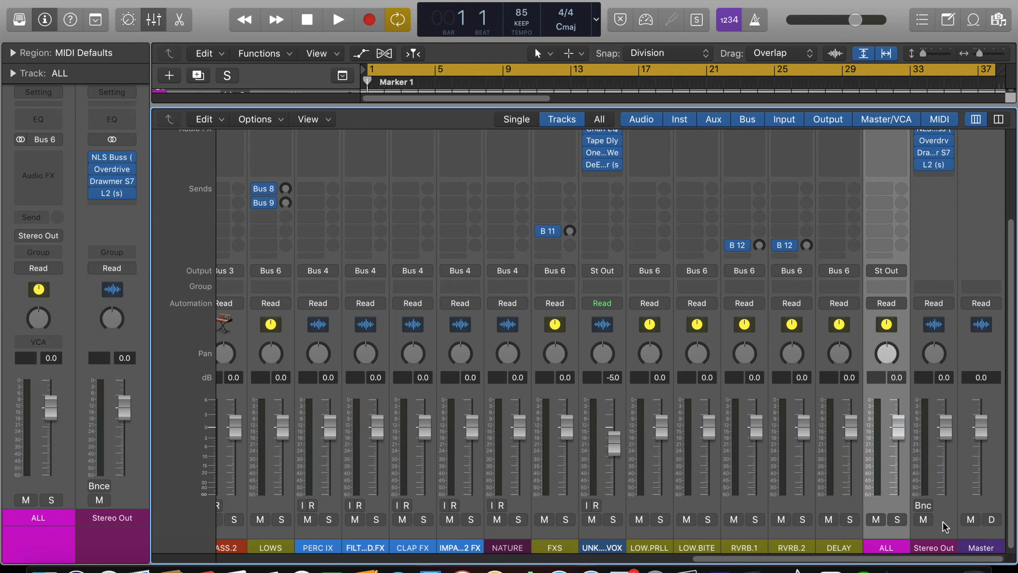
click(920, 524)
click(894, 530)
click(945, 526)
key(x)
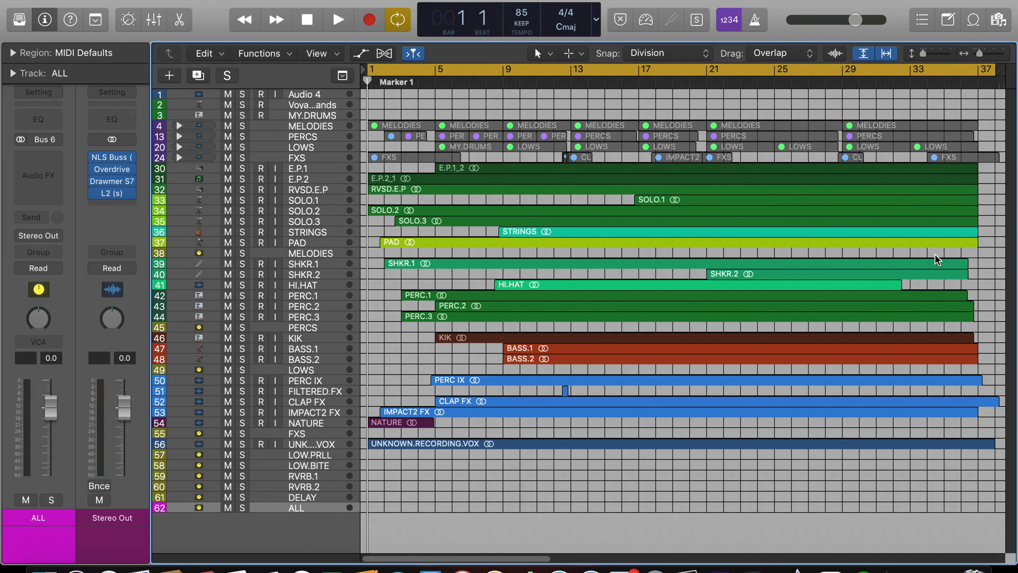